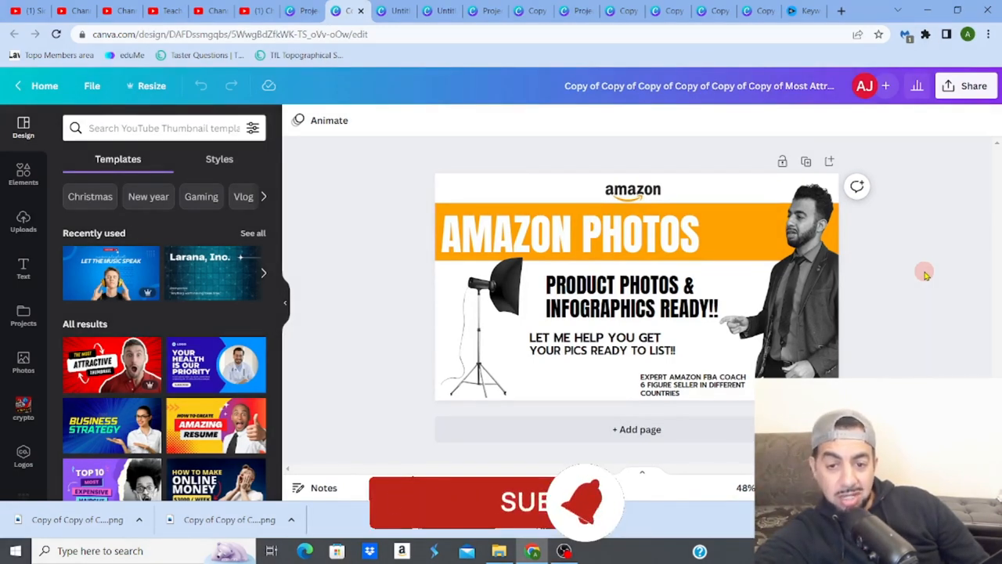
pyautogui.click(792, 258)
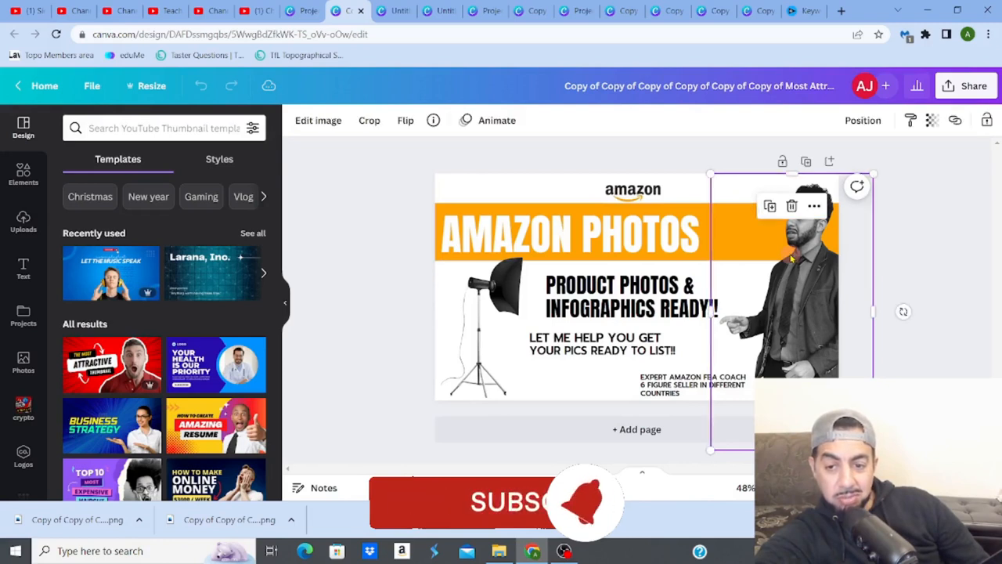
pyautogui.click(633, 195)
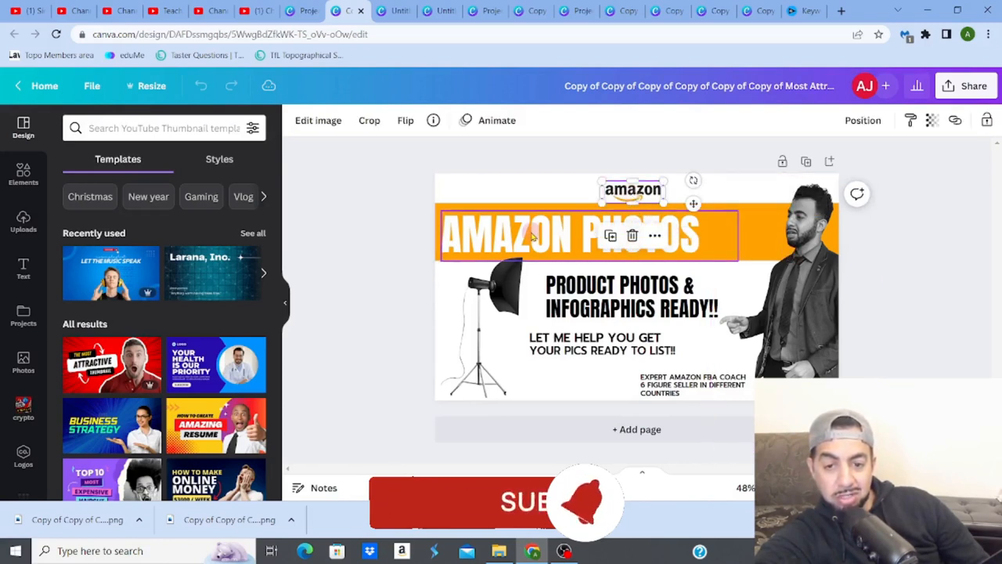
pyautogui.click(586, 239)
pyautogui.click(585, 286)
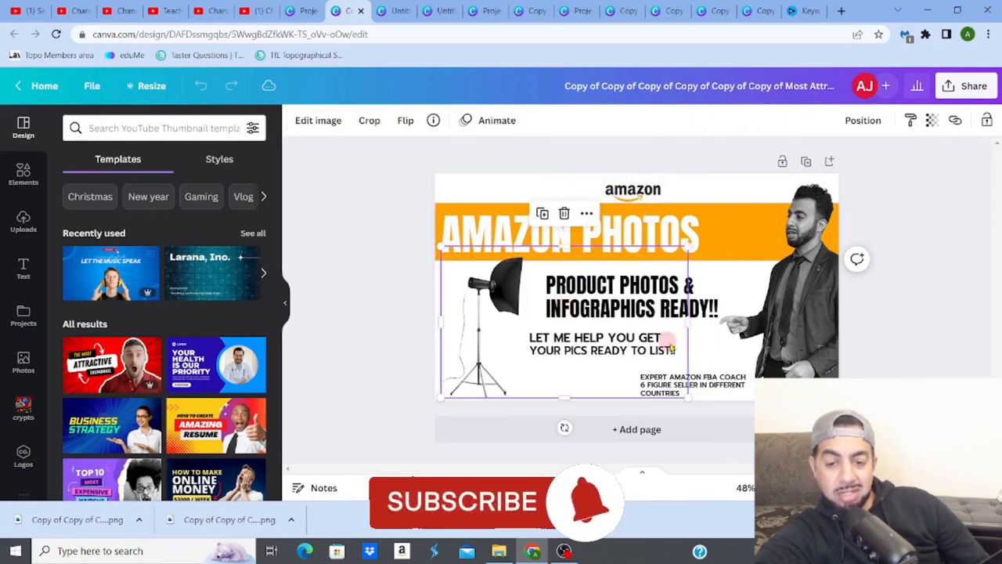
pyautogui.click(711, 389)
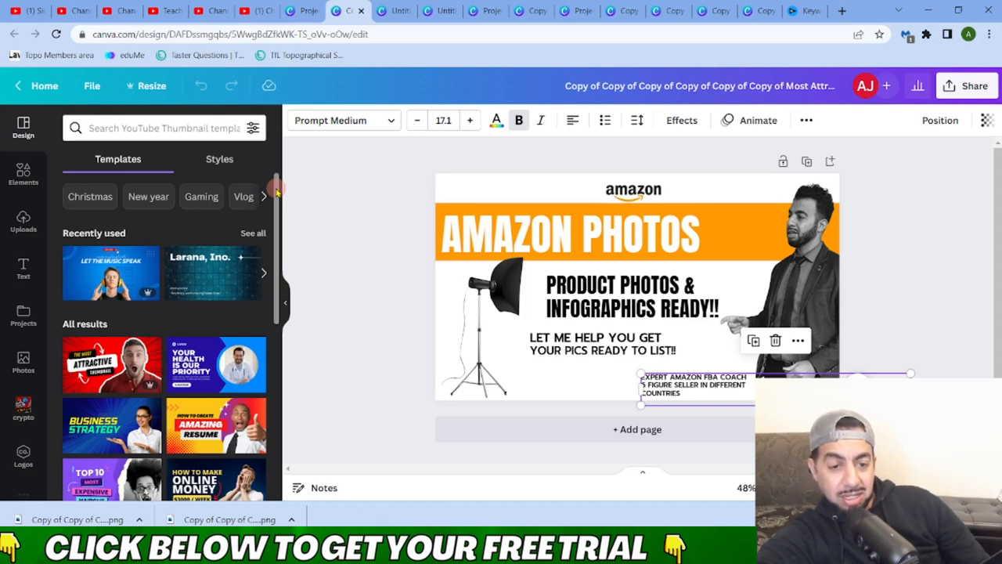
# Browse the YouTube thumbnail templates and apply the black-and-yellow "Business Pro Tips" template to the page
pyautogui.moveTo(275, 192); pyautogui.dragTo(286, 285)
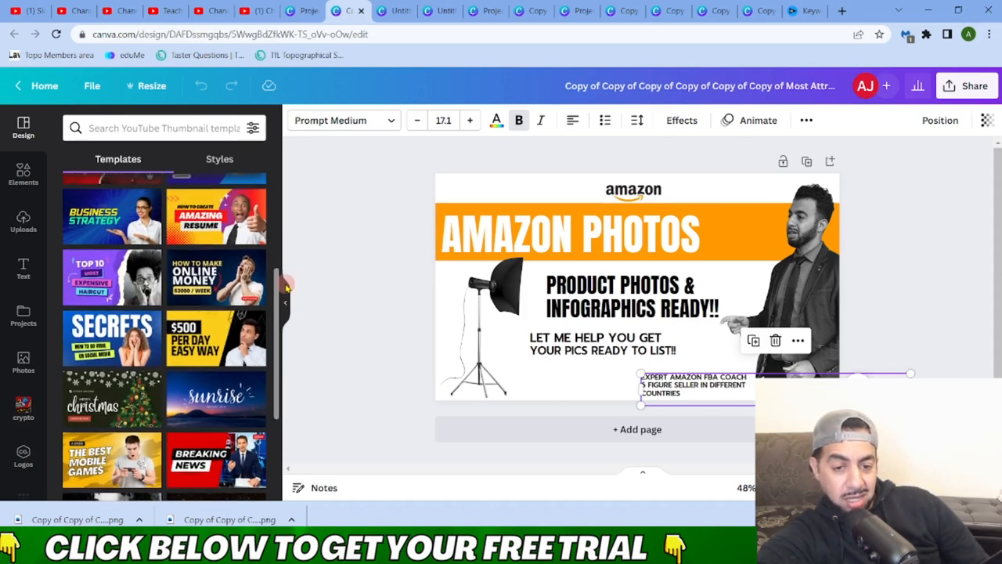
pyautogui.moveTo(286, 287); pyautogui.dragTo(283, 343)
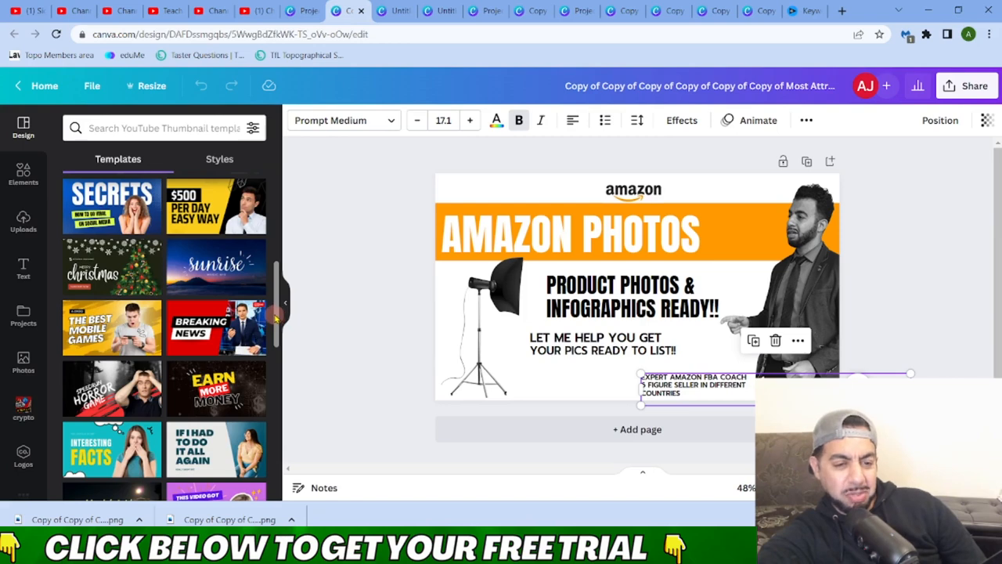
pyautogui.moveTo(276, 316); pyautogui.dragTo(284, 395)
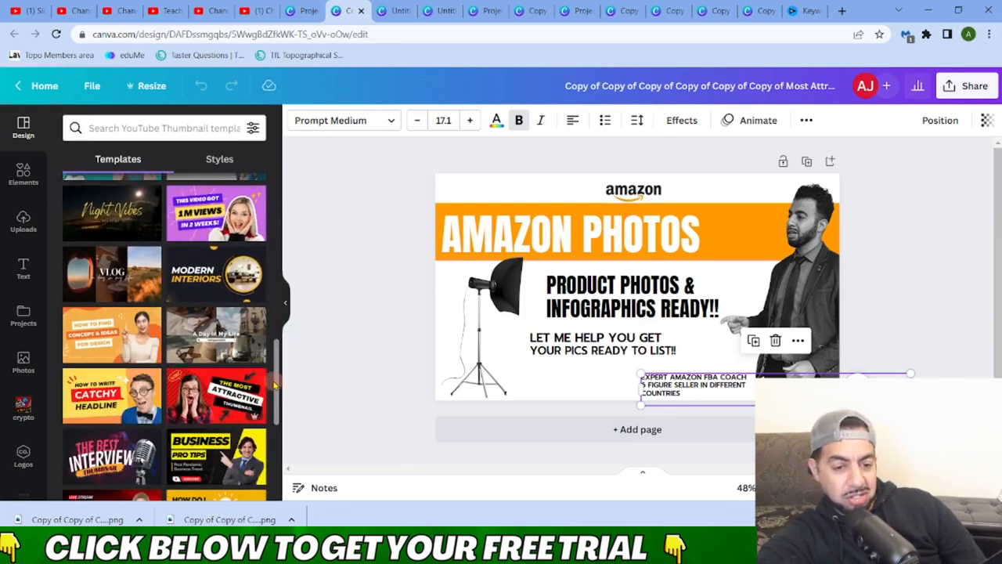
pyautogui.moveTo(278, 383); pyautogui.dragTo(282, 423)
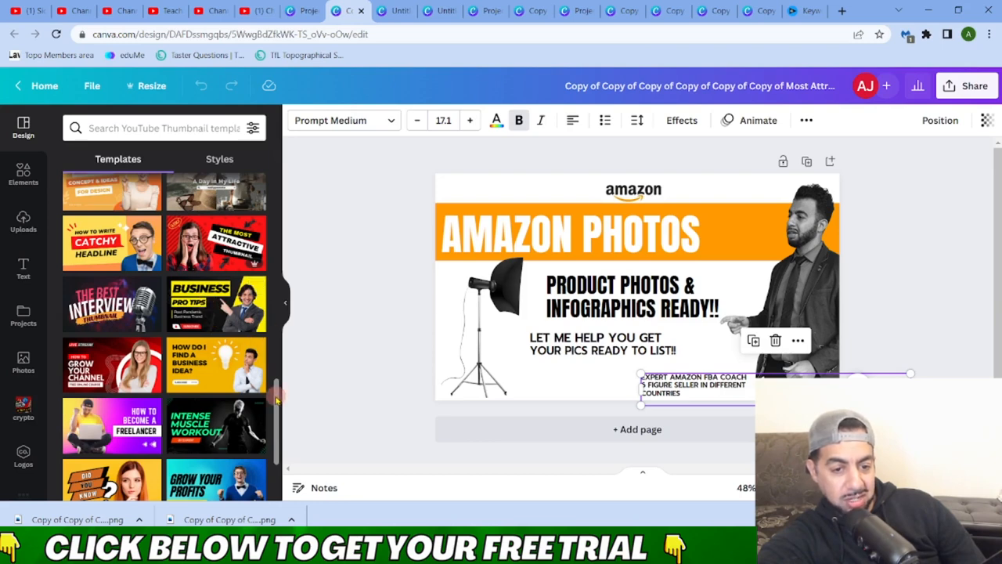
pyautogui.moveTo(279, 421); pyautogui.dragTo(277, 514)
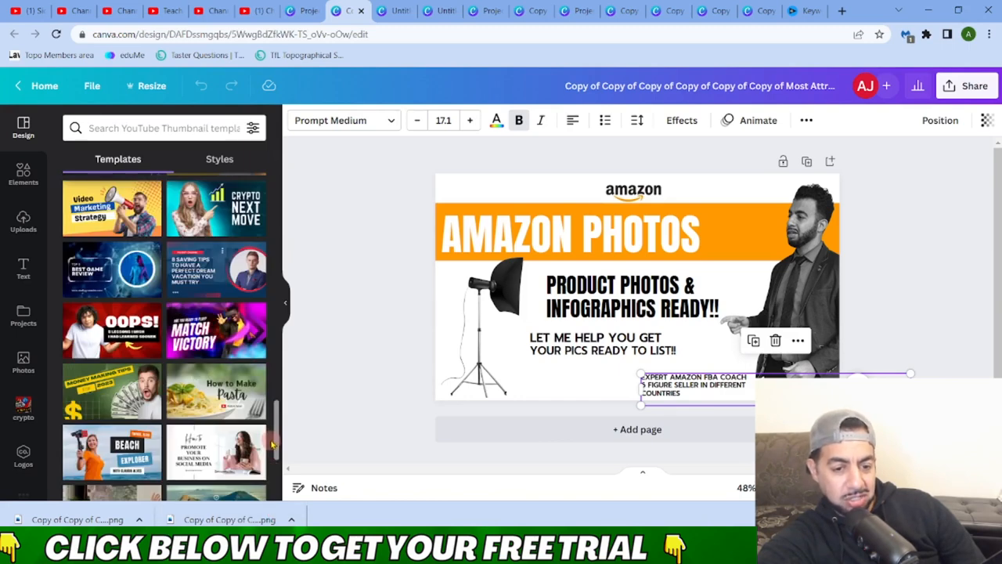
pyautogui.moveTo(278, 444); pyautogui.dragTo(277, 356)
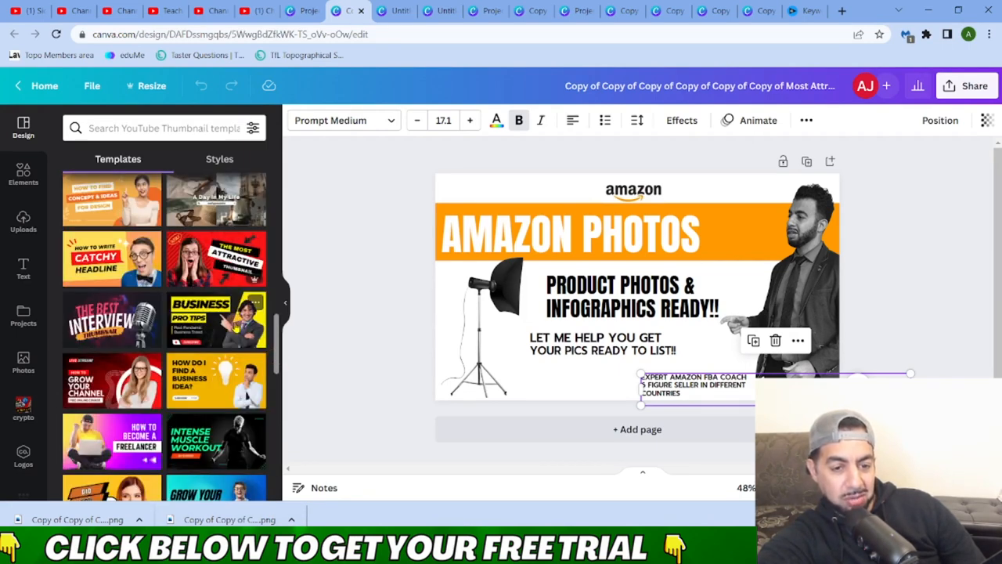
pyautogui.click(236, 328)
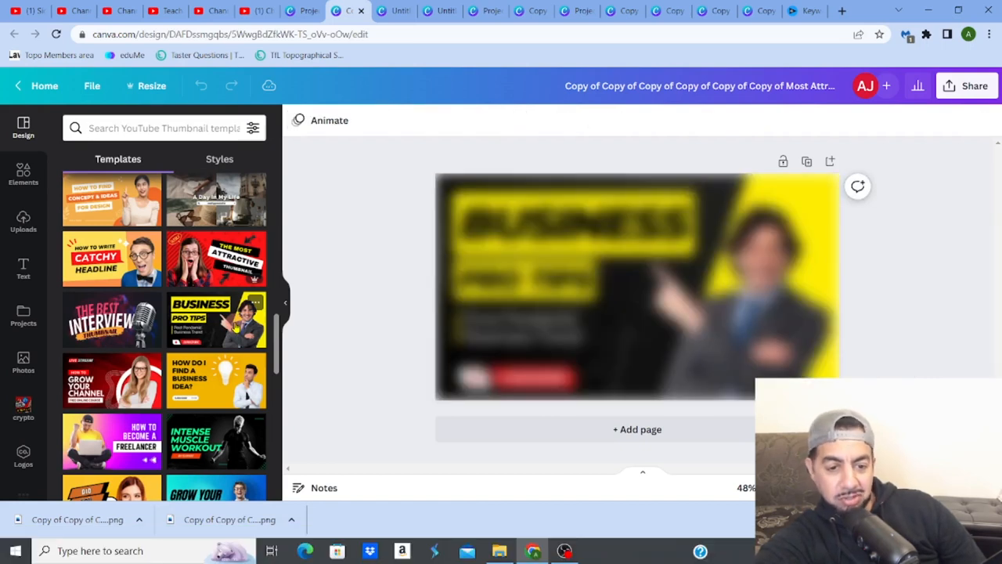
# Replace the heading word "BUSINESS" with "GOOGLE ADS"
pyautogui.doubleClick(579, 228)
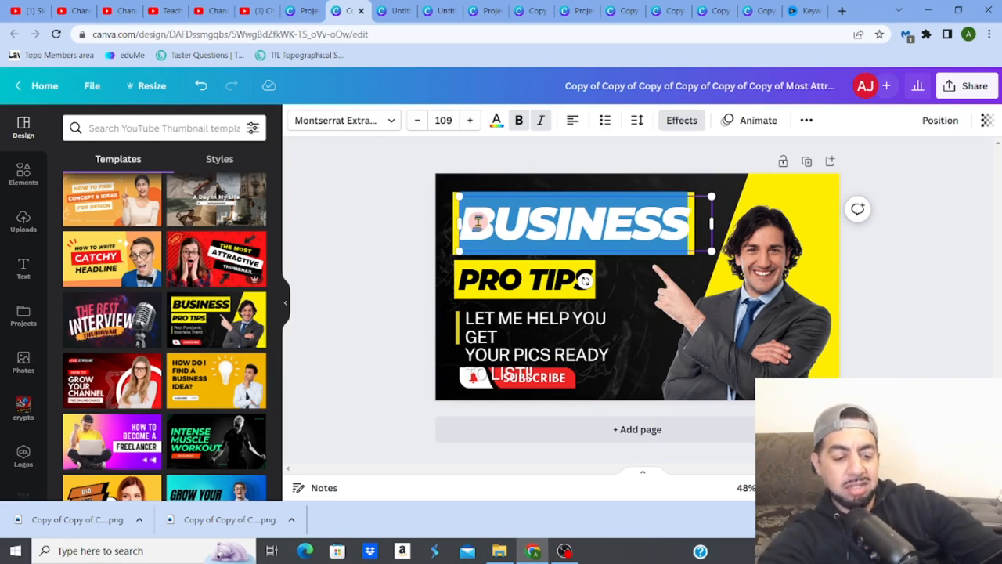
pyautogui.write('G')
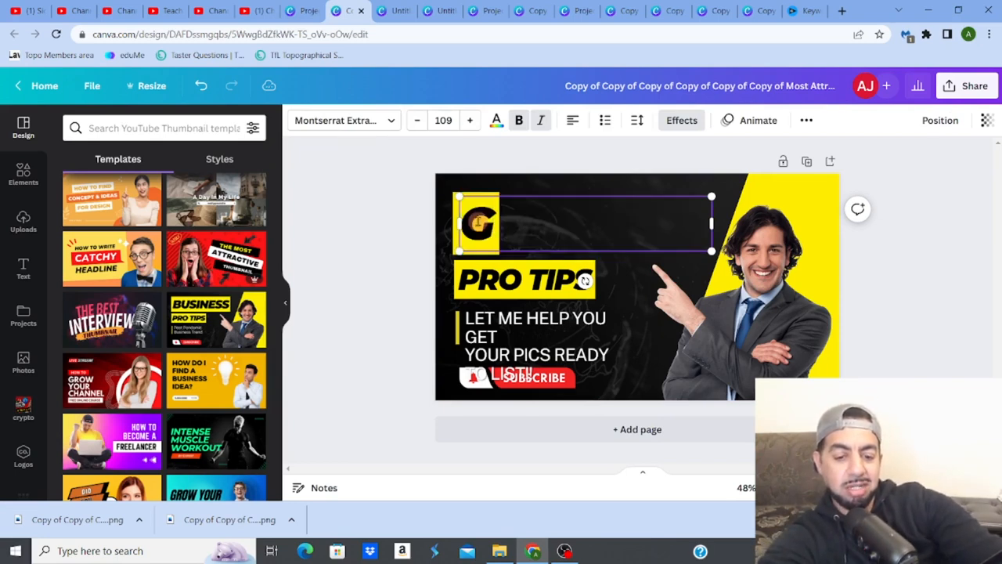
pyautogui.write('OOGLW')
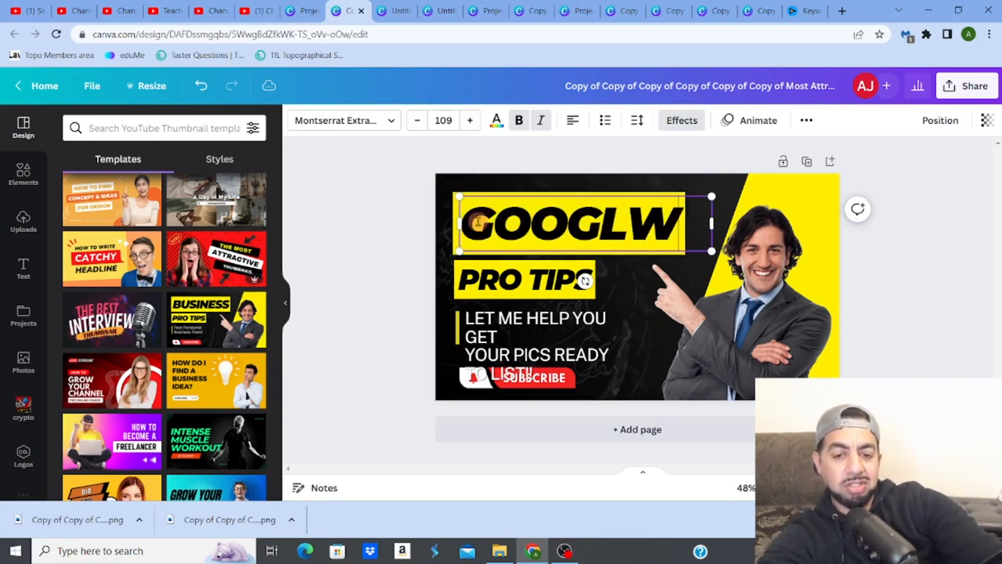
pyautogui.press('BackSpace')
pyautogui.write('E')
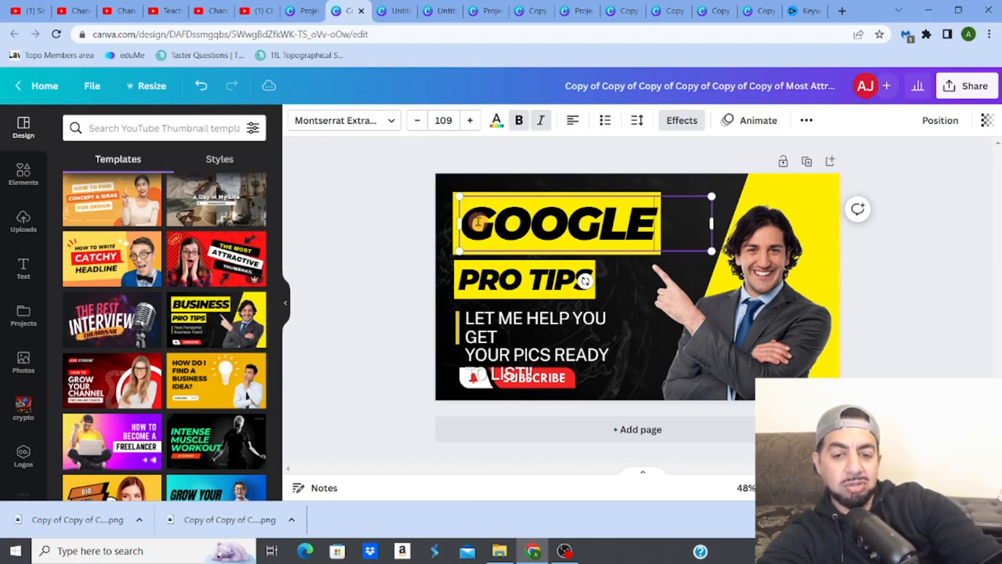
pyautogui.write(' ADS')
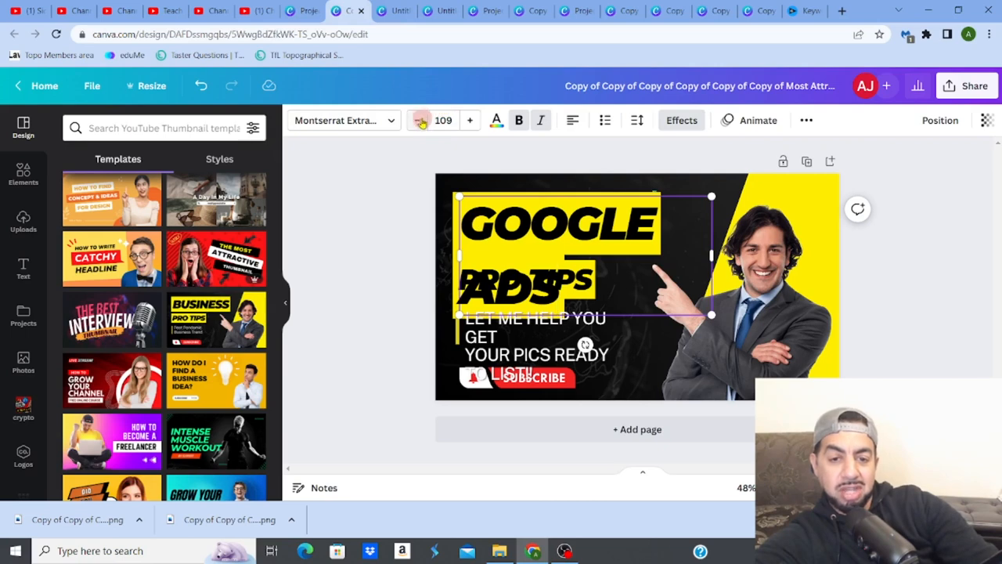
# Reduce the "GOOGLE ADS" heading's font size to 88.1 so it fits on one line
pyautogui.click(418, 120)
pyautogui.click(418, 121)
pyautogui.click(418, 121)
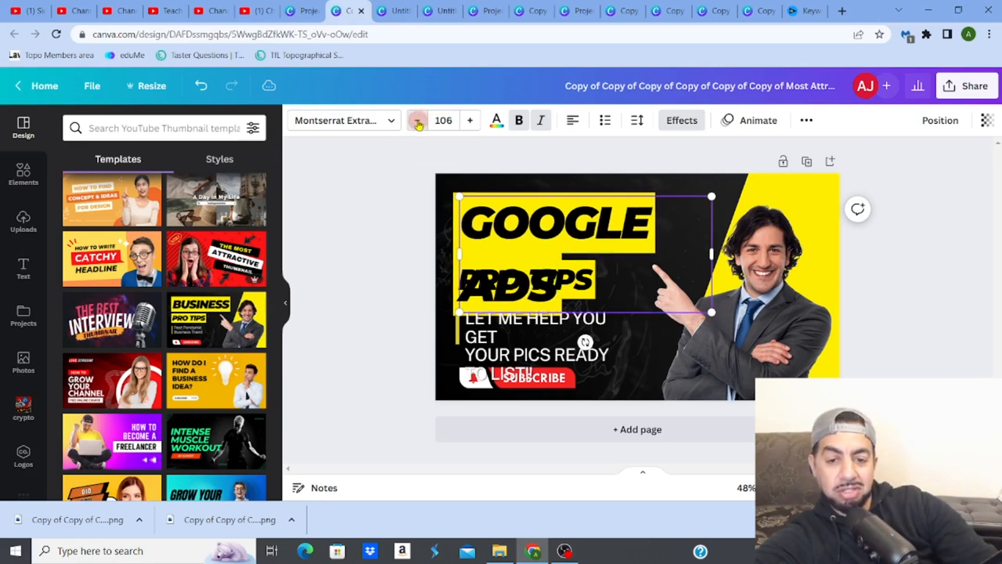
pyautogui.click(418, 121)
pyautogui.click(418, 121)
pyautogui.click(418, 121)
pyautogui.click(418, 120)
pyautogui.click(418, 121)
pyautogui.click(418, 121)
pyautogui.click(418, 120)
pyautogui.click(419, 120)
pyautogui.click(419, 121)
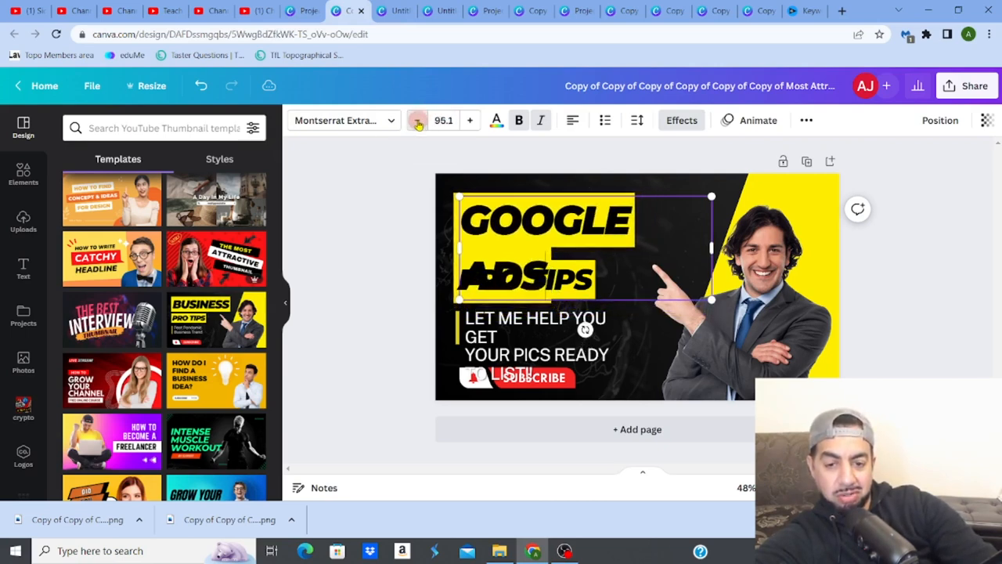
pyautogui.click(418, 121)
pyautogui.click(418, 120)
pyautogui.click(418, 121)
pyautogui.click(418, 121)
pyautogui.click(418, 121)
pyautogui.click(418, 121)
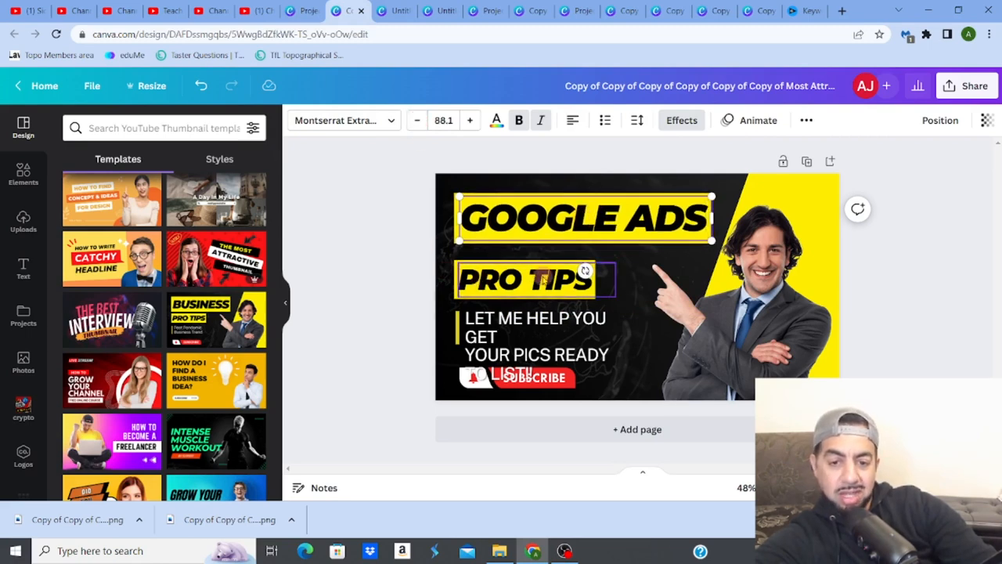
# Replace "YOUR PICS READY" in the white body text with "SALES" in capitals
pyautogui.click(509, 332)
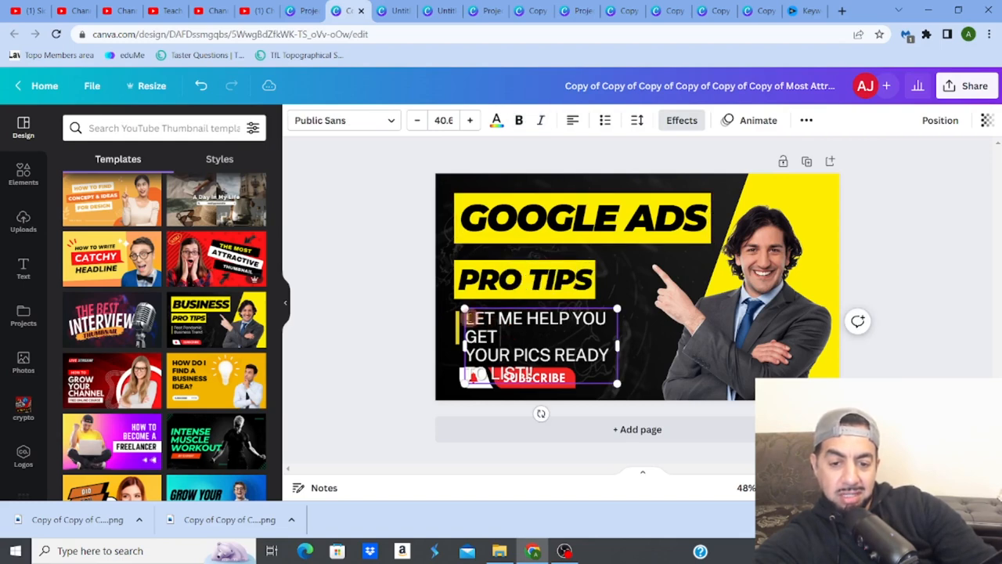
pyautogui.moveTo(465, 319); pyautogui.dragTo(603, 357)
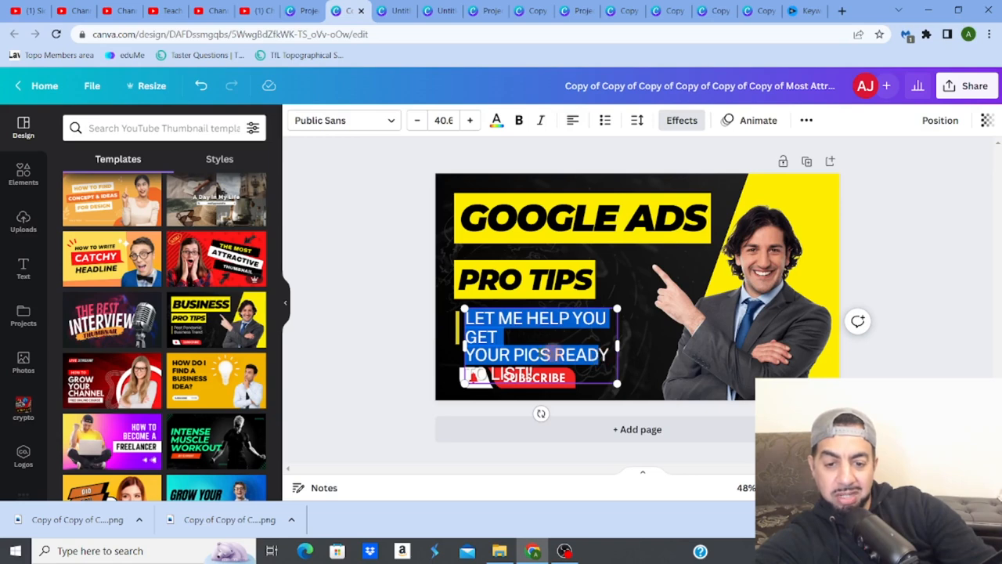
pyautogui.click(487, 352)
pyautogui.moveTo(463, 353); pyautogui.dragTo(605, 354)
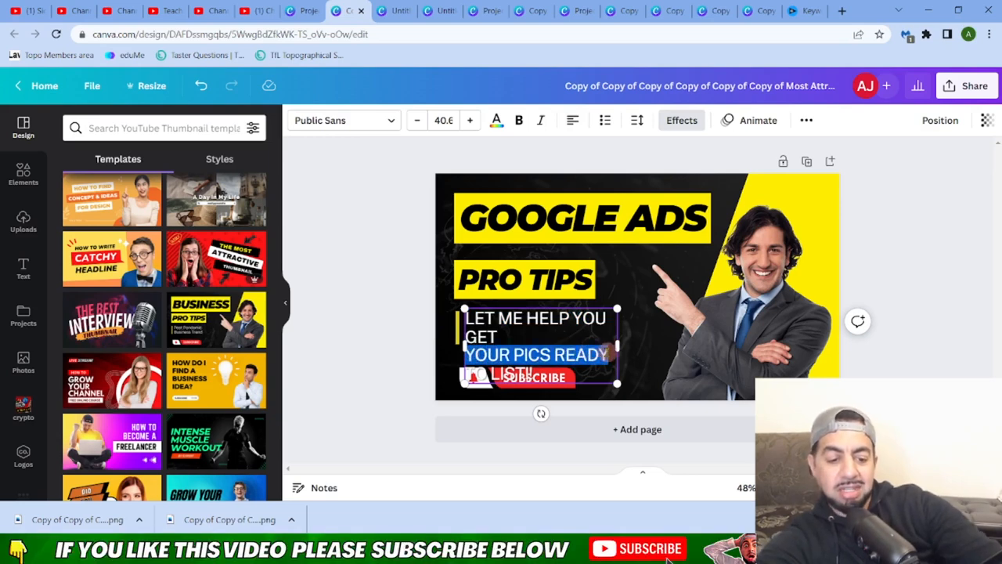
pyautogui.write('sales TO LIST!!')
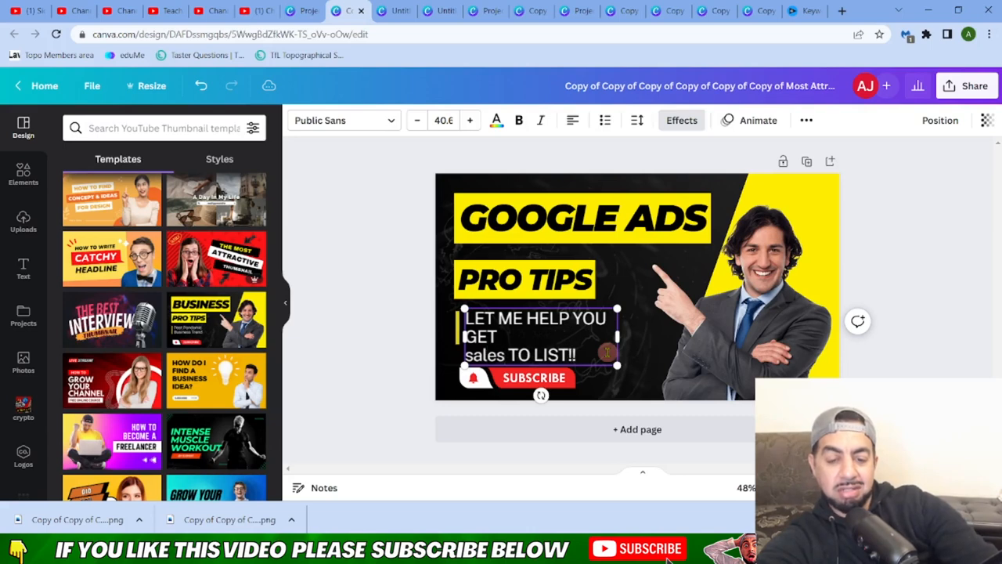
pyautogui.press('BackSpace')
pyautogui.press('BackSpace')
pyautogui.press('BackSpace')
pyautogui.press('BackSpace')
pyautogui.press('BackSpace')
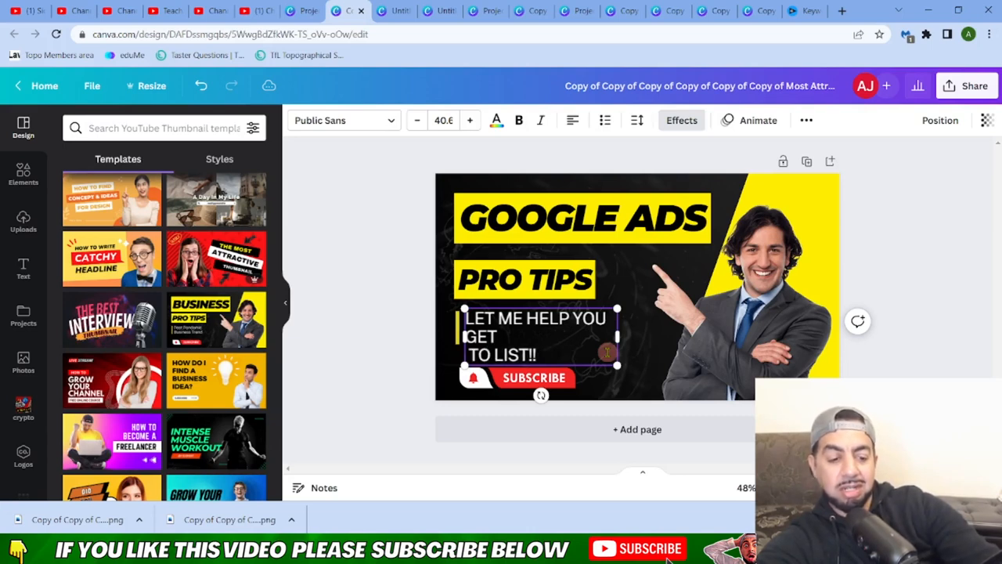
pyautogui.write('sales')
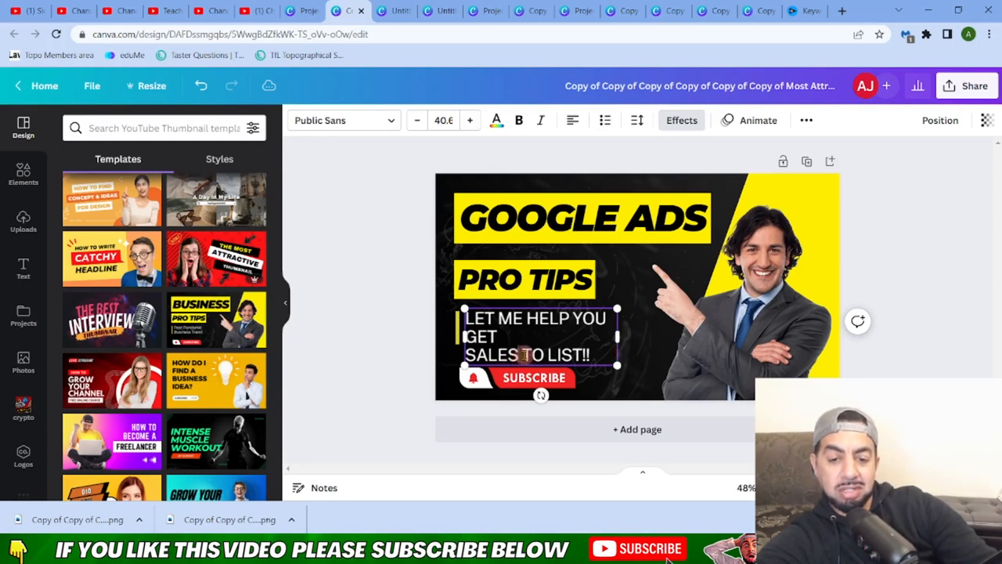
# Remove "TO LIST!!" from the end of the body text and delete the red Subscribe graphic below it
pyautogui.moveTo(523, 354); pyautogui.dragTo(595, 356)
pyautogui.press('BackSpace')
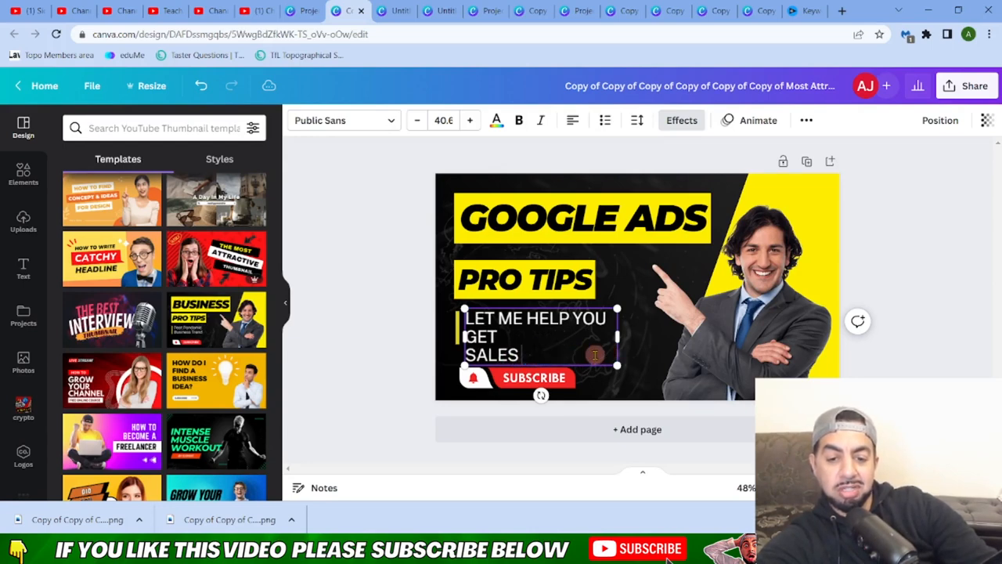
pyautogui.click(510, 383)
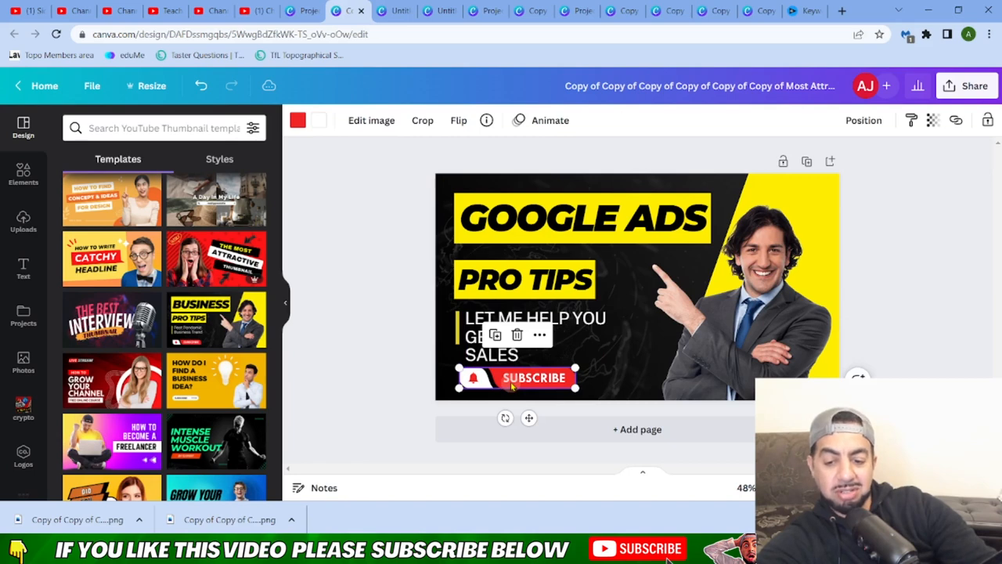
pyautogui.press('Delete')
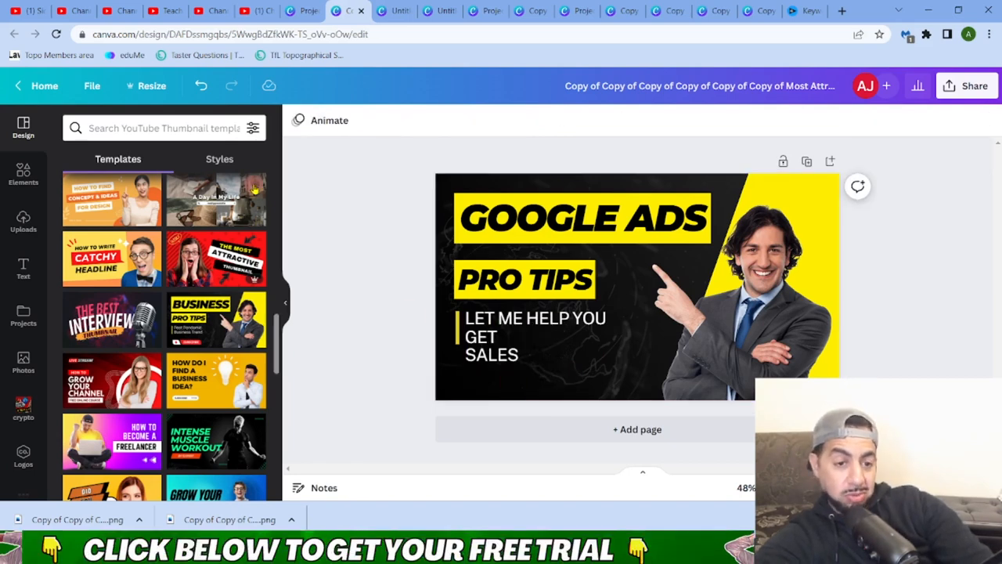
# Search the design library for "google ads" and add the blue-and-green Google Ads logo to the thumbnail
pyautogui.click(186, 127)
pyautogui.write('g')
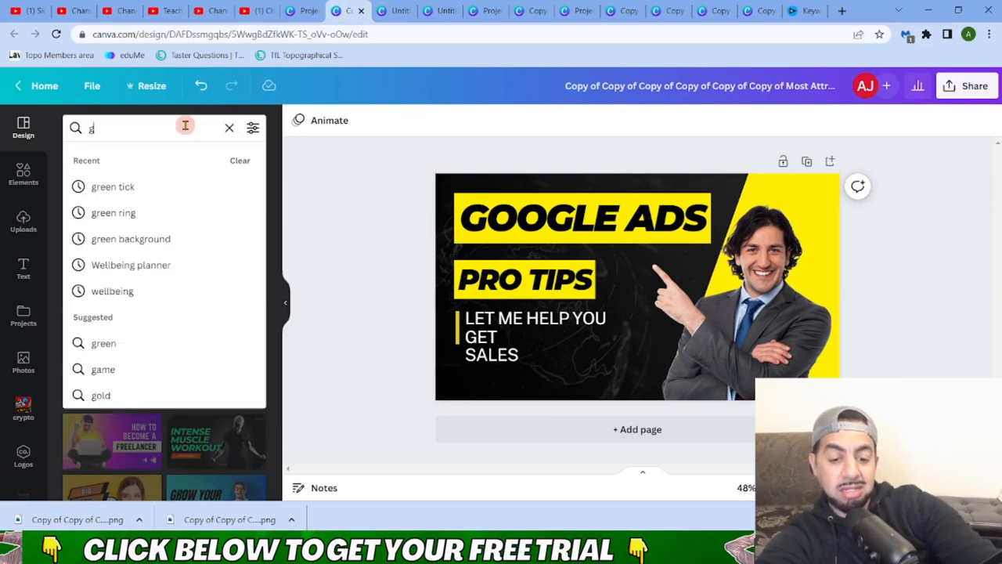
pyautogui.write('oogle ads')
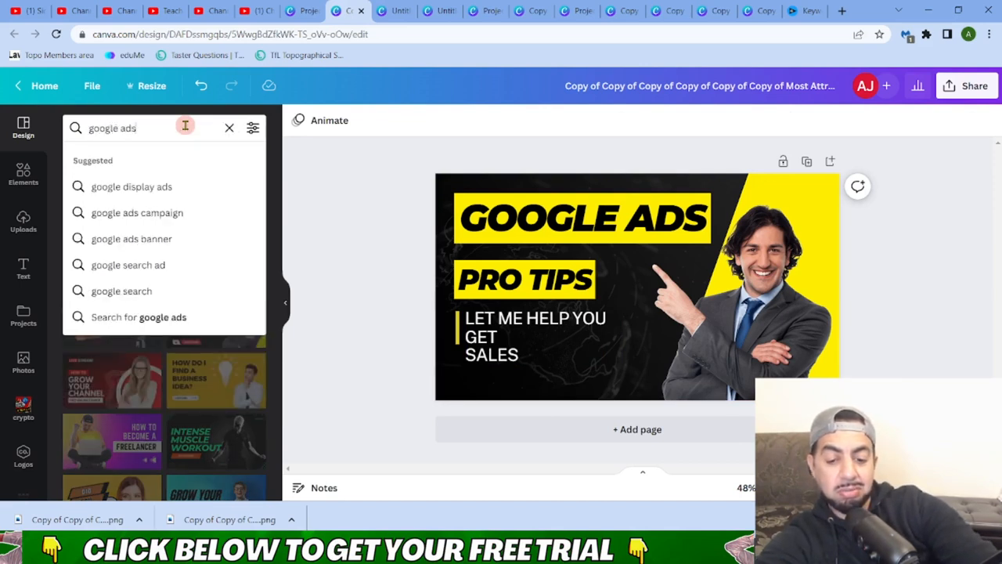
pyautogui.press('Return')
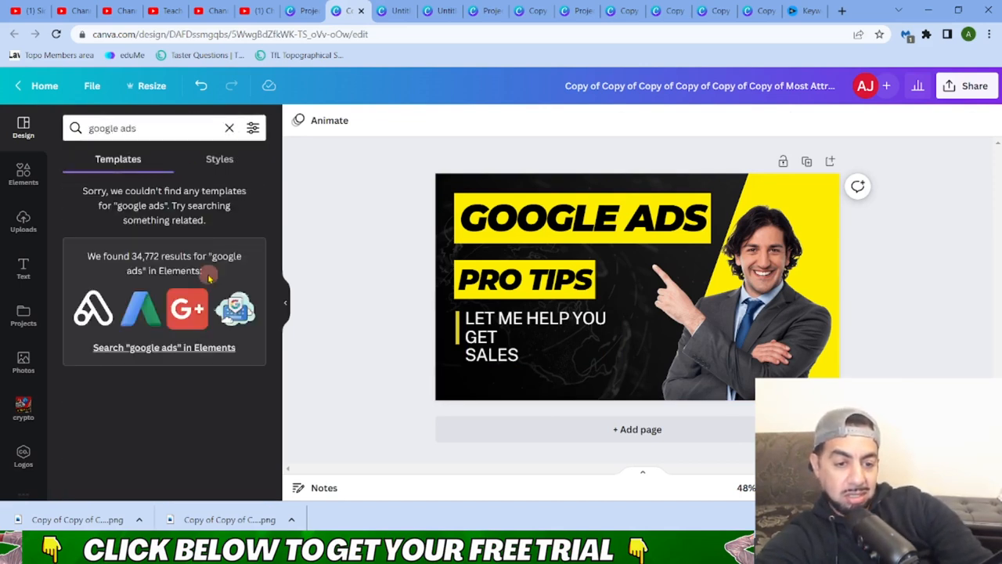
pyautogui.click(134, 317)
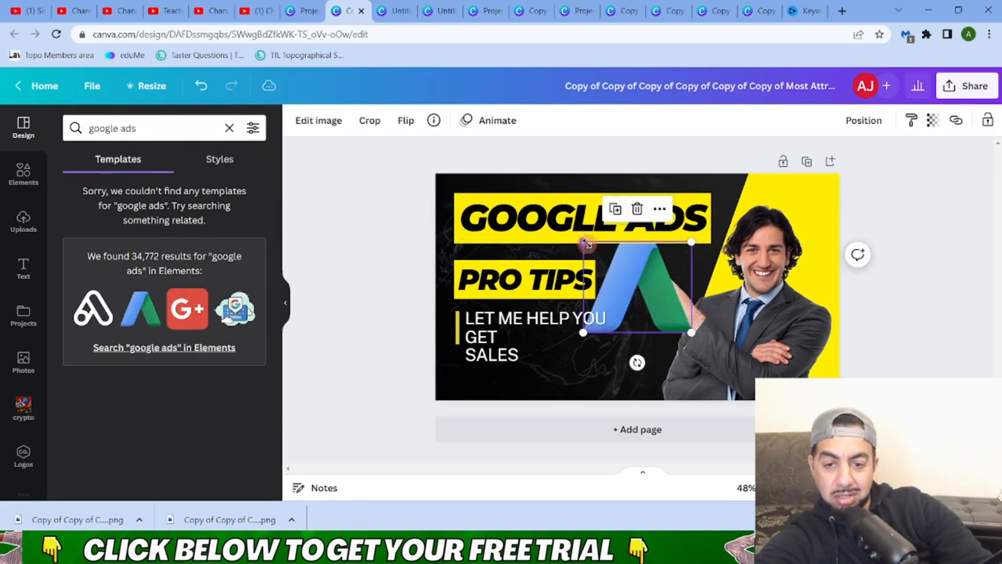
# Shrink the Google Ads logo and place it near the page's lower edge, beside the word "SALES"
pyautogui.moveTo(584, 243); pyautogui.dragTo(615, 269)
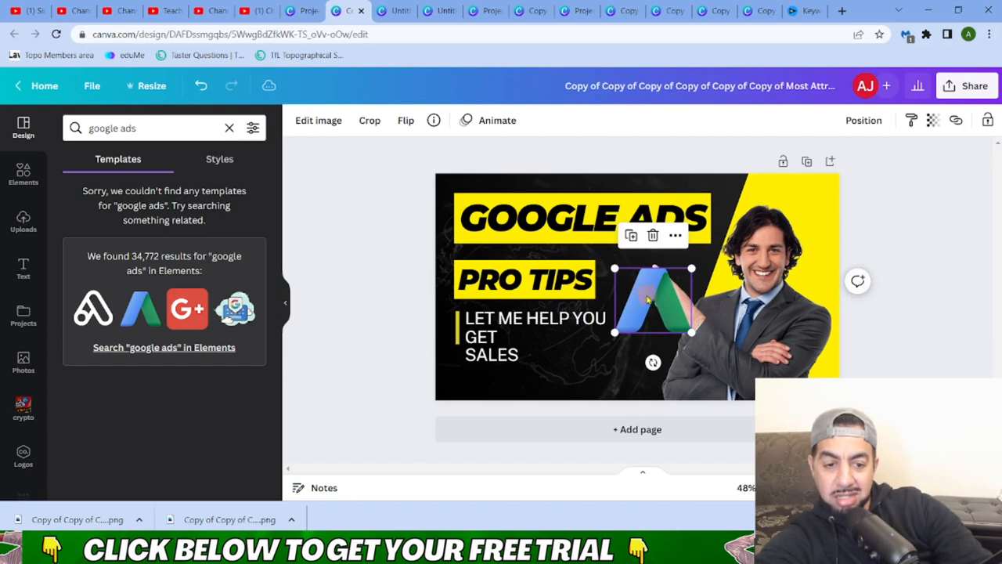
pyautogui.moveTo(648, 300); pyautogui.dragTo(557, 341)
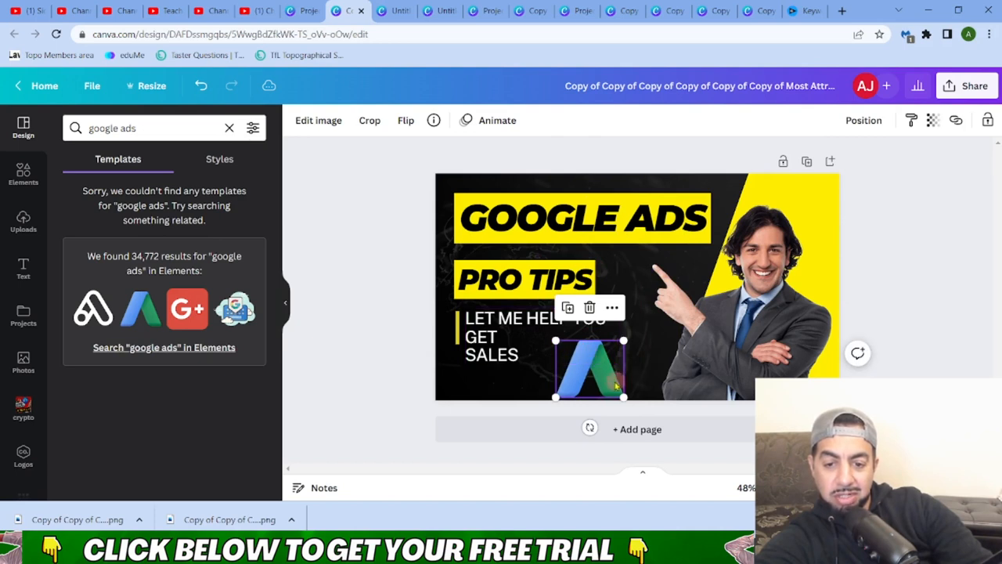
pyautogui.moveTo(612, 368); pyautogui.dragTo(603, 365)
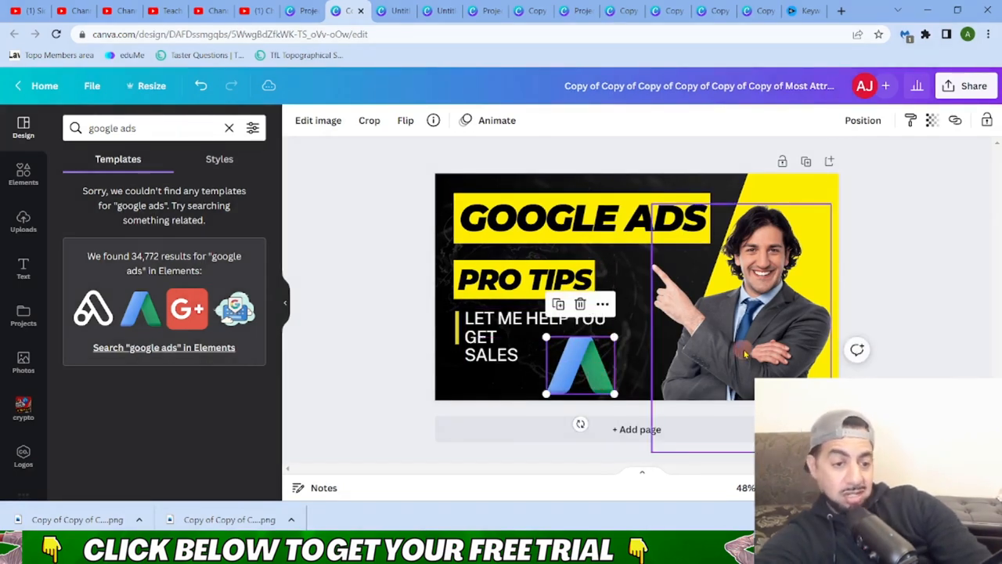
# Browse the uploaded images down to the portrait photos of people posing
pyautogui.click(23, 223)
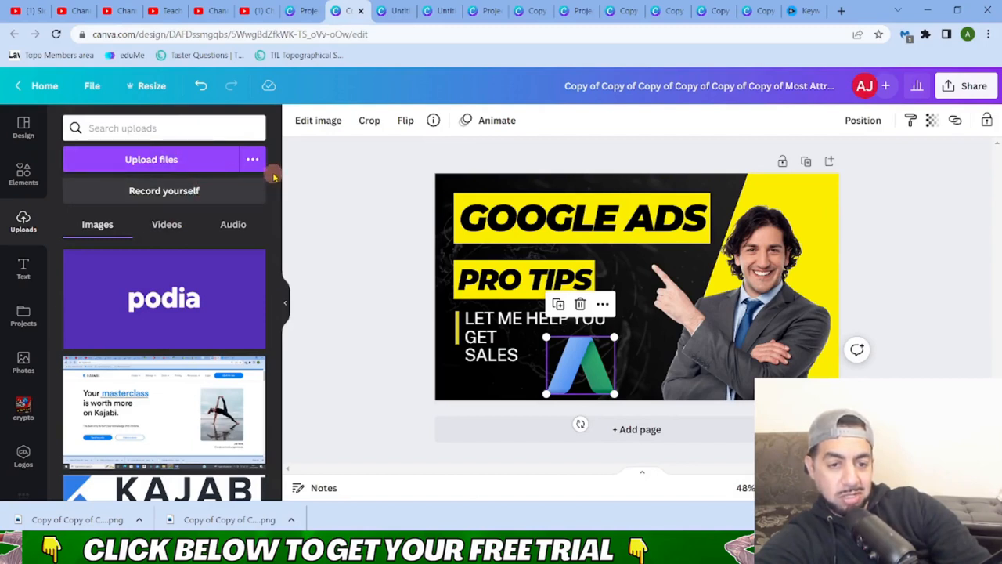
pyautogui.click(285, 247)
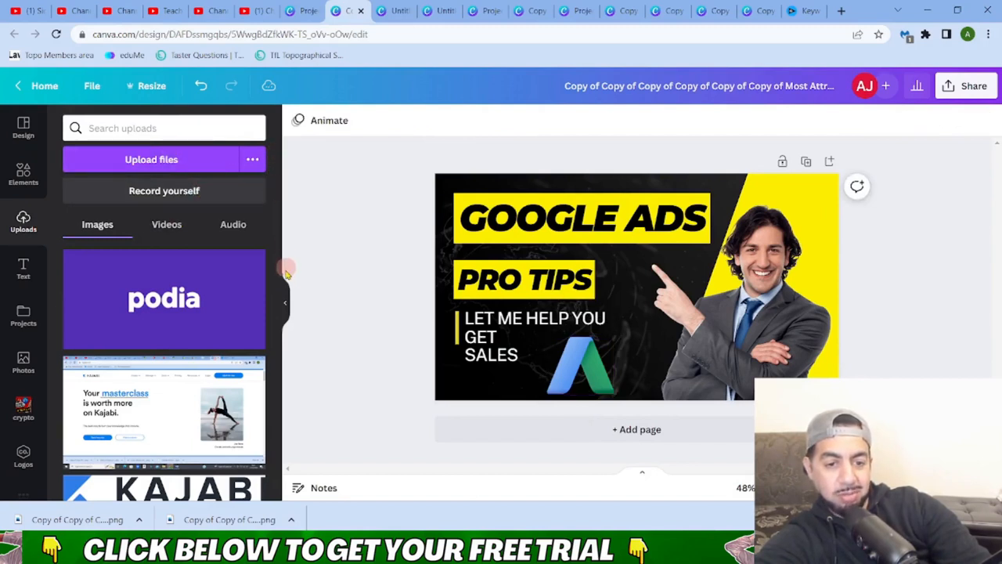
pyautogui.scroll(-5, 280, 329)
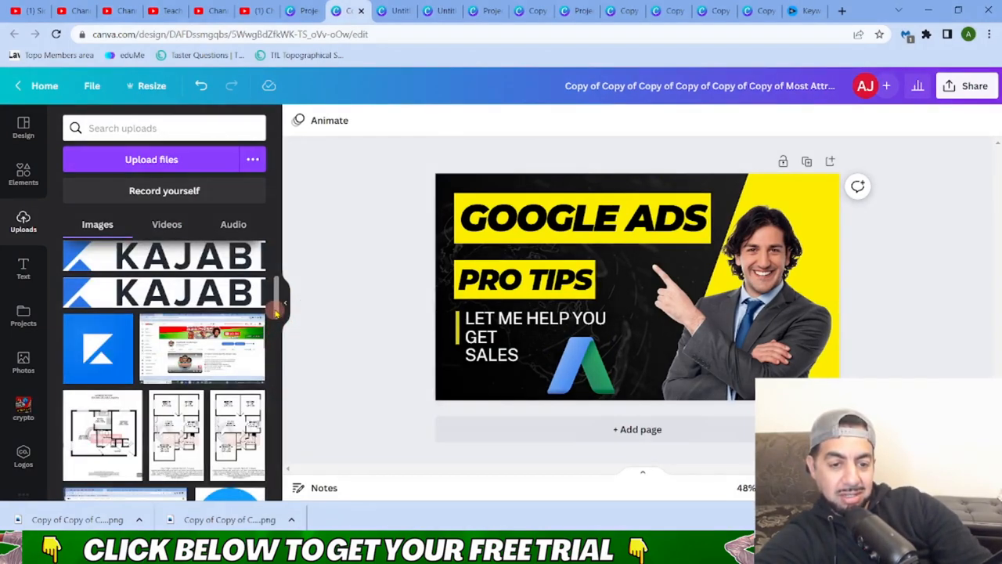
pyautogui.scroll(-10, 276, 312)
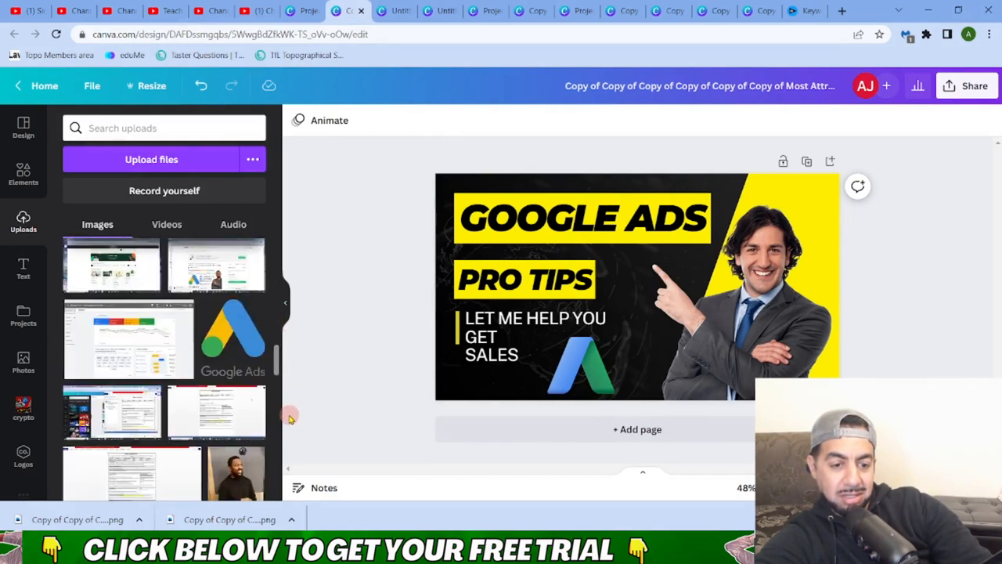
pyautogui.scroll(-6, 289, 419)
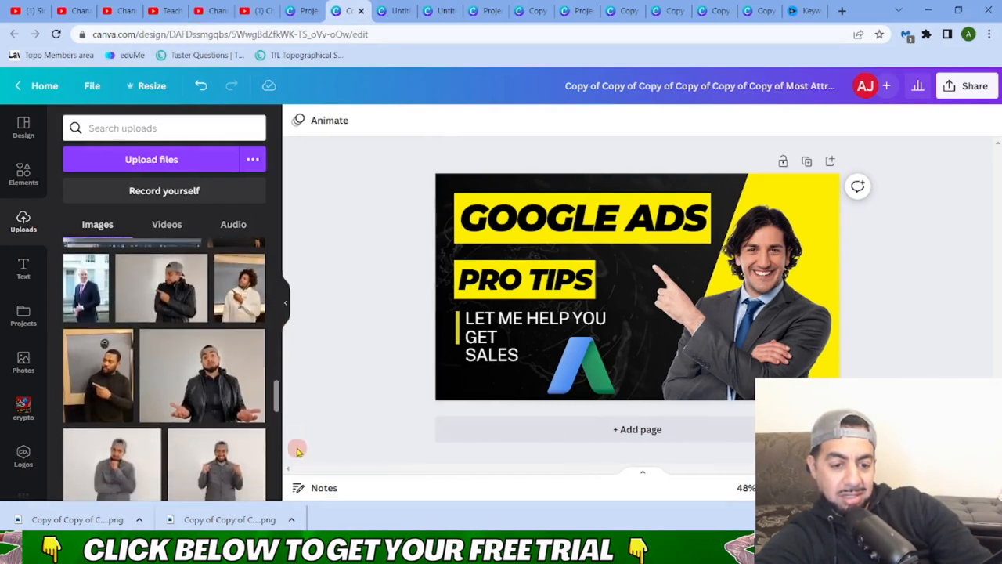
# Try the uploaded photo of the man in a grey shirt with raised fists over the businessman
pyautogui.click(222, 465)
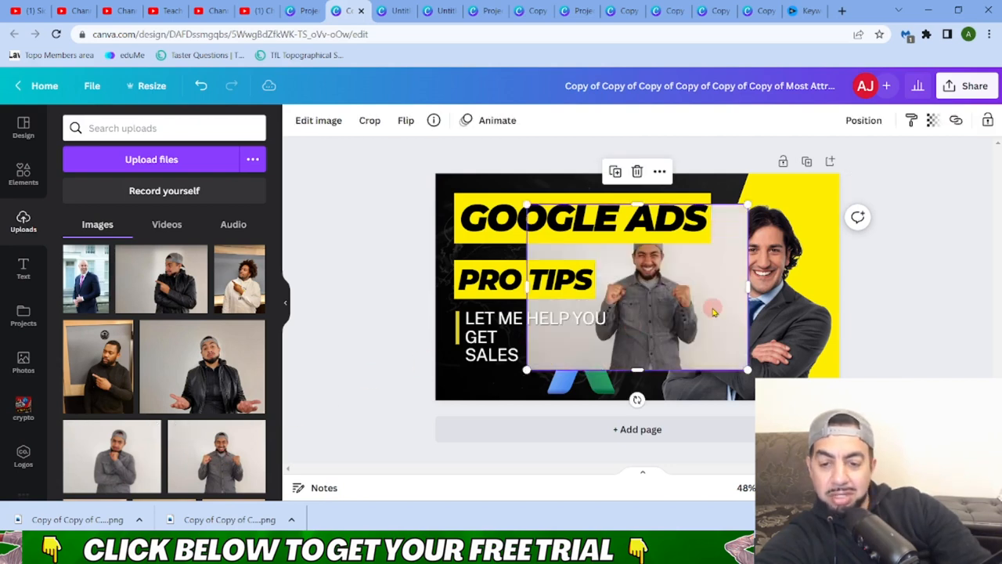
pyautogui.moveTo(714, 308); pyautogui.dragTo(790, 343)
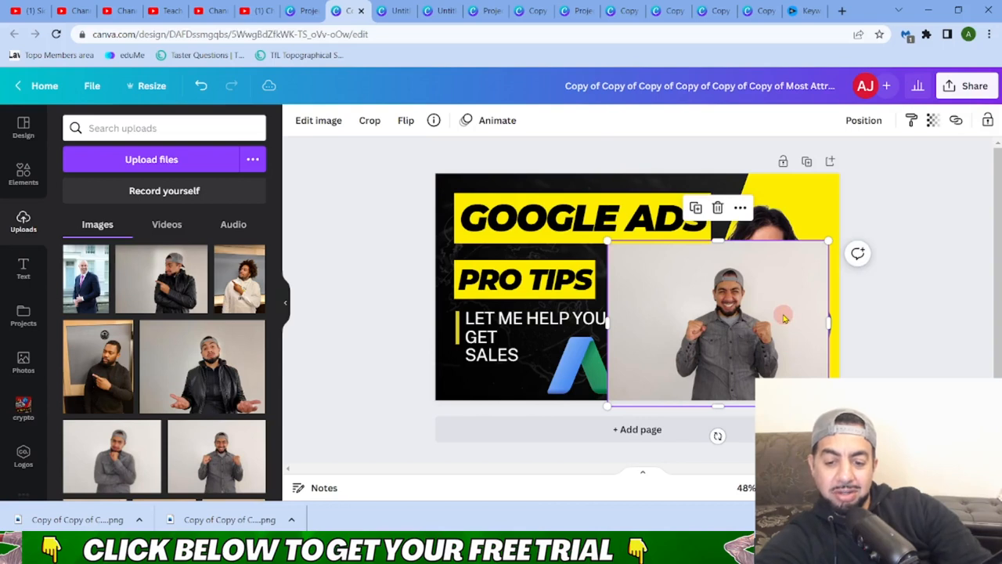
pyautogui.press('Delete')
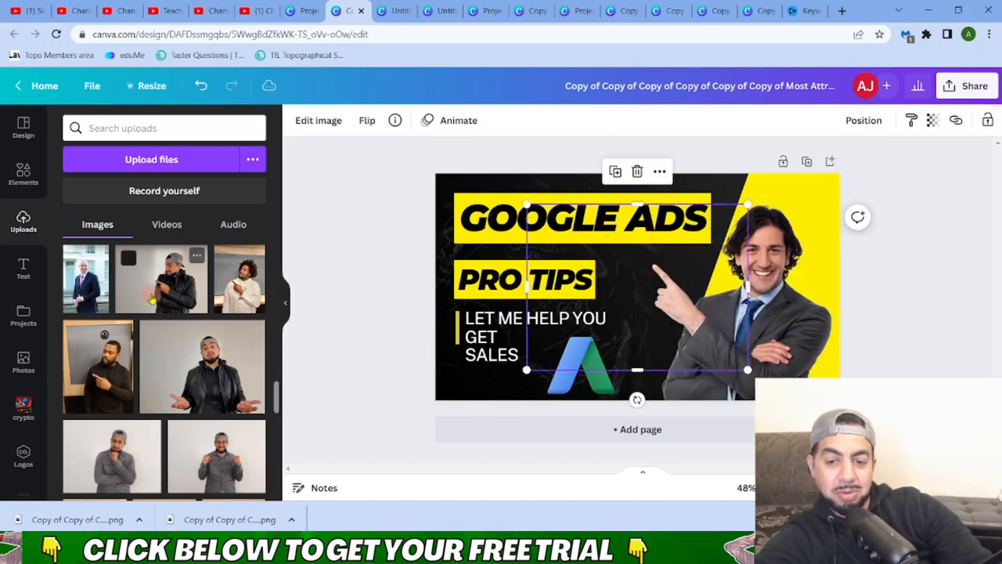
# Add the uploaded photo of the pointing man in a black jacket and remove the businessman picture from the thumbnail
pyautogui.click(153, 298)
pyautogui.moveTo(649, 319); pyautogui.dragTo(736, 354)
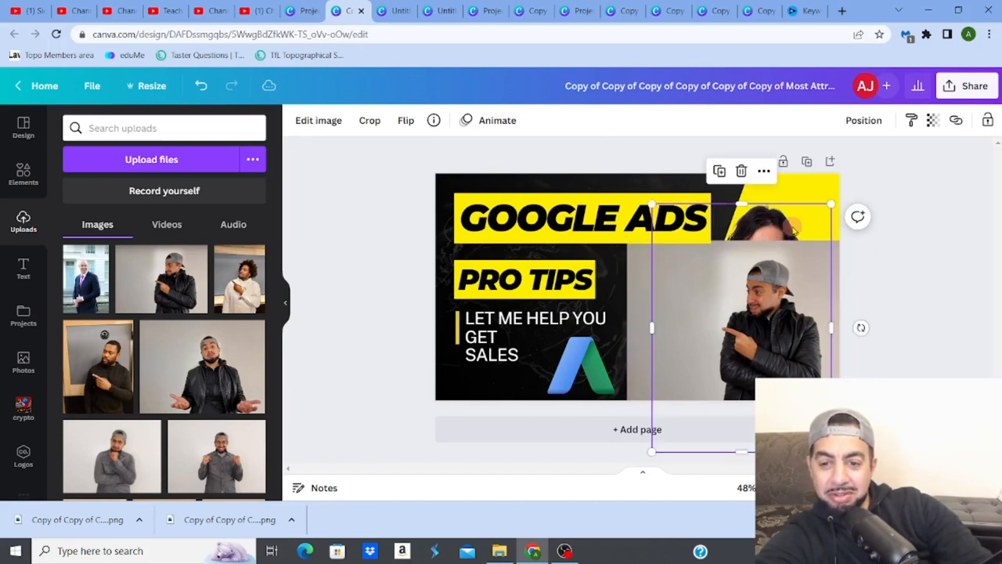
pyautogui.moveTo(793, 226); pyautogui.dragTo(681, 274)
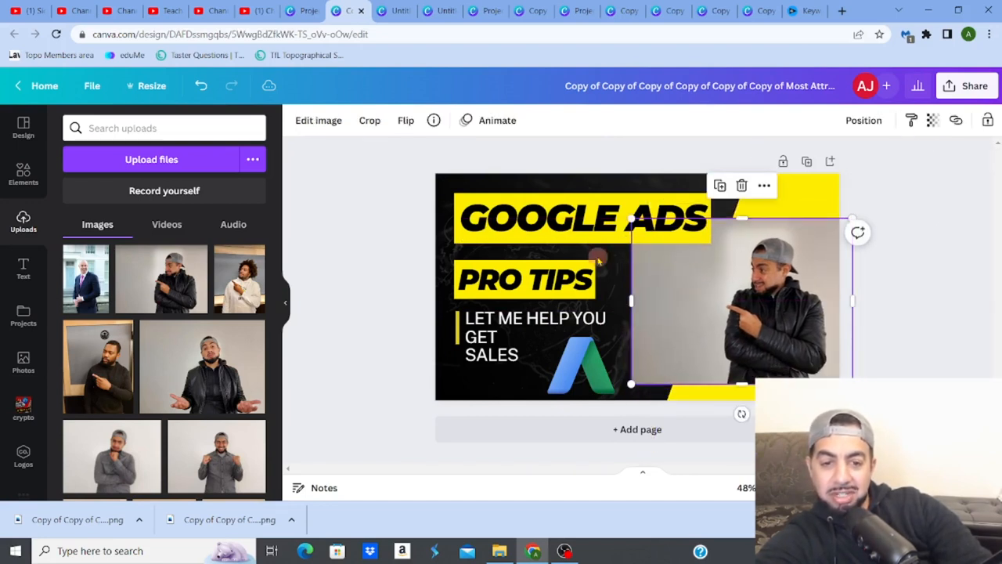
# Remove the background of the pointing man's photo, then enlarge the cut-out and place it over the yellow area at the page's lower edge
pyautogui.click(316, 121)
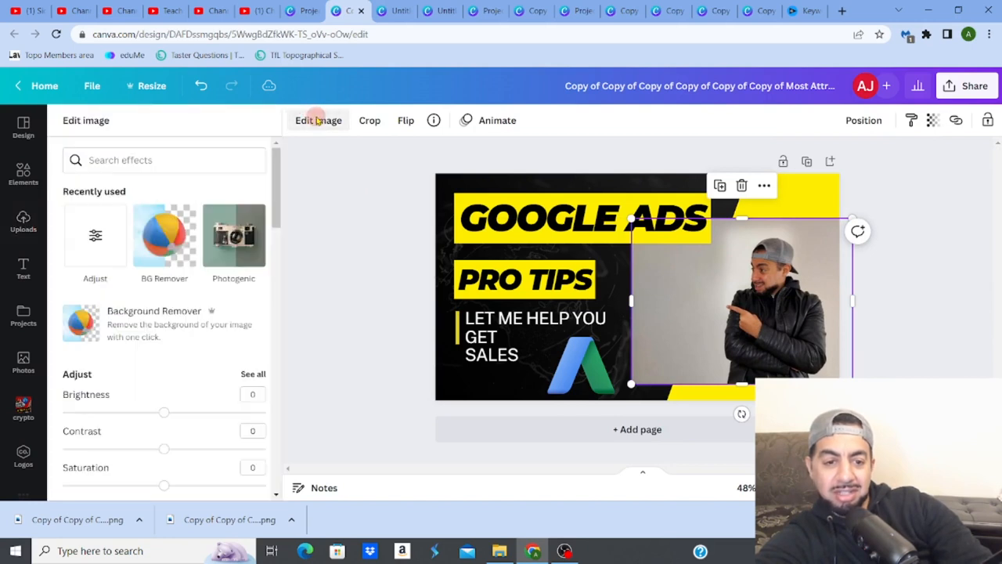
pyautogui.click(154, 330)
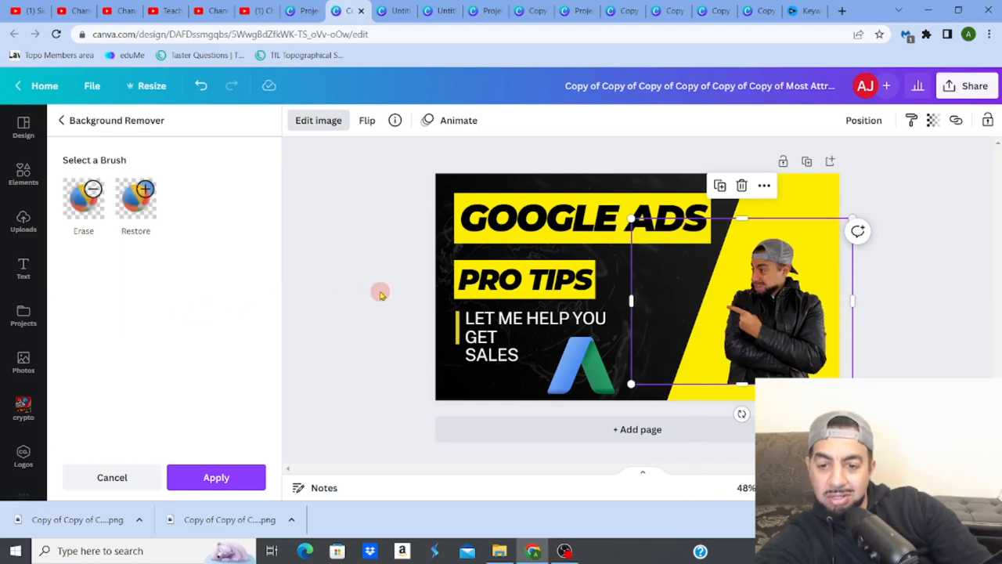
pyautogui.moveTo(632, 219); pyautogui.dragTo(574, 178)
pyautogui.moveTo(743, 284); pyautogui.dragTo(764, 304)
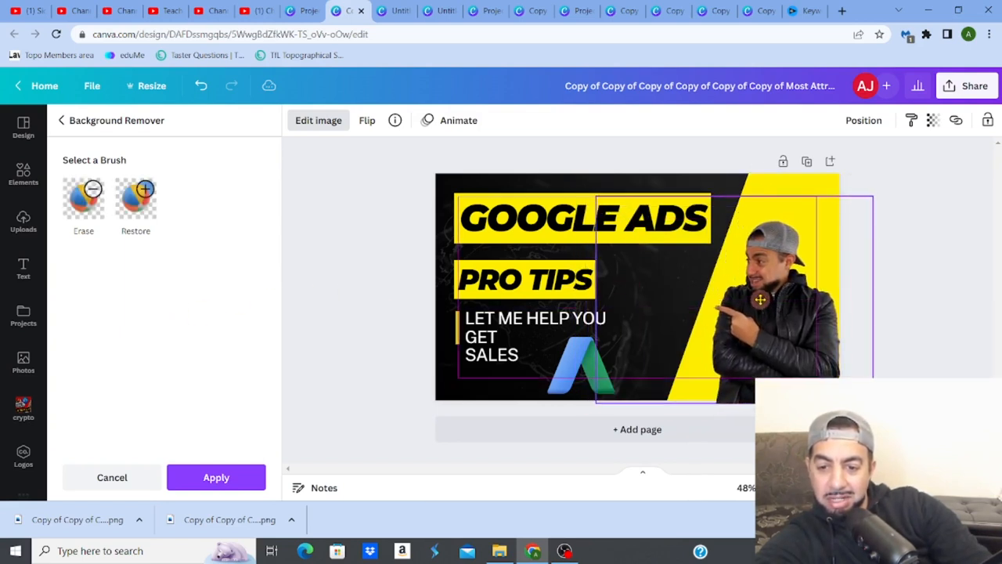
pyautogui.moveTo(593, 194); pyautogui.dragTo(577, 182)
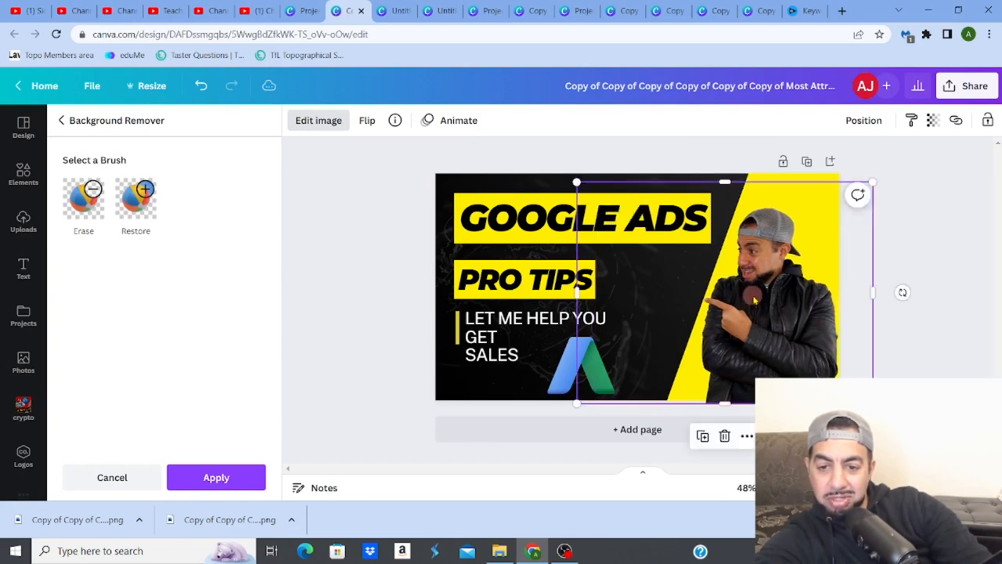
# Try deleting the thumbnail's textured background image and black background colour, and undo both deletions
pyautogui.click(450, 250)
pyautogui.click(451, 250)
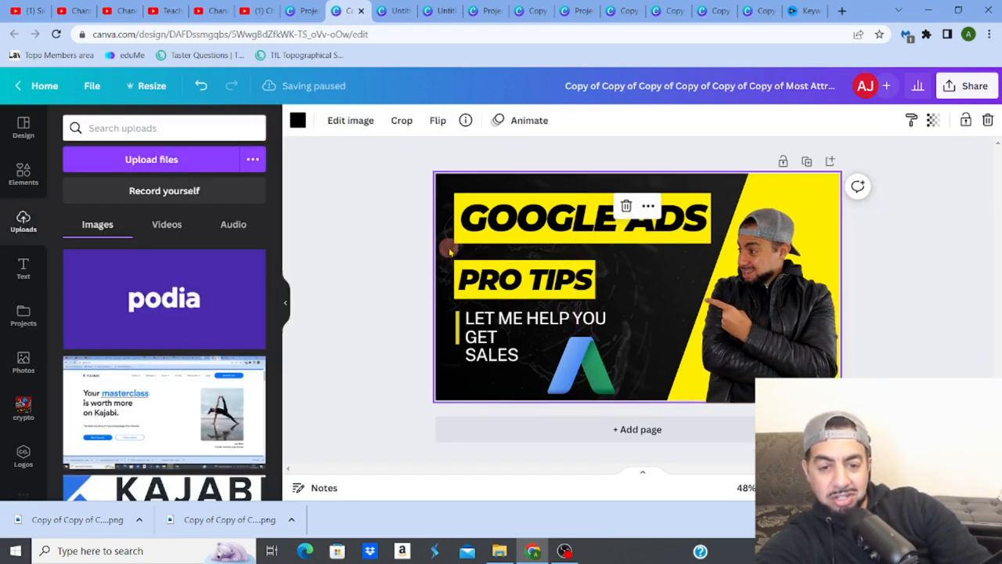
pyautogui.press('Delete')
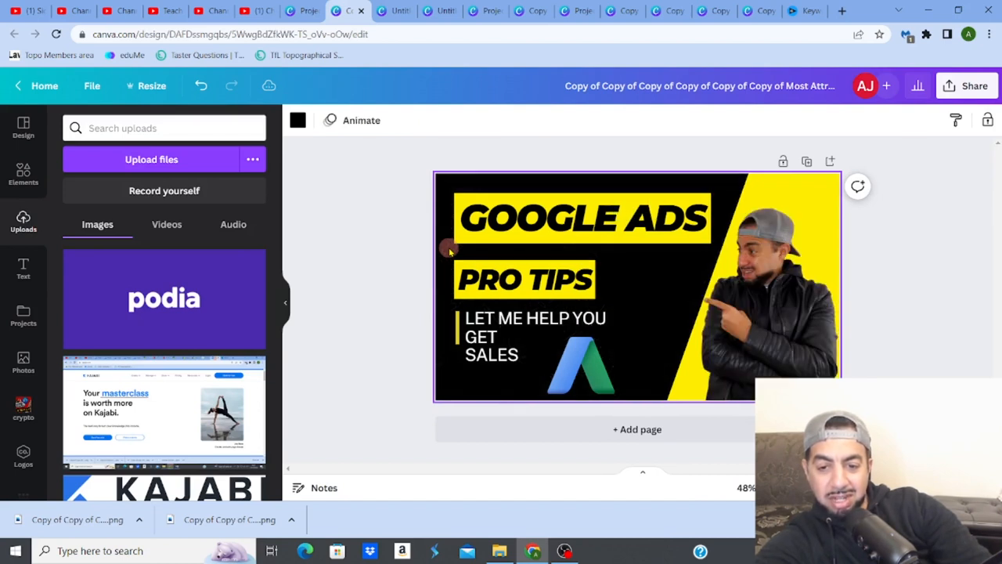
pyautogui.press('Delete')
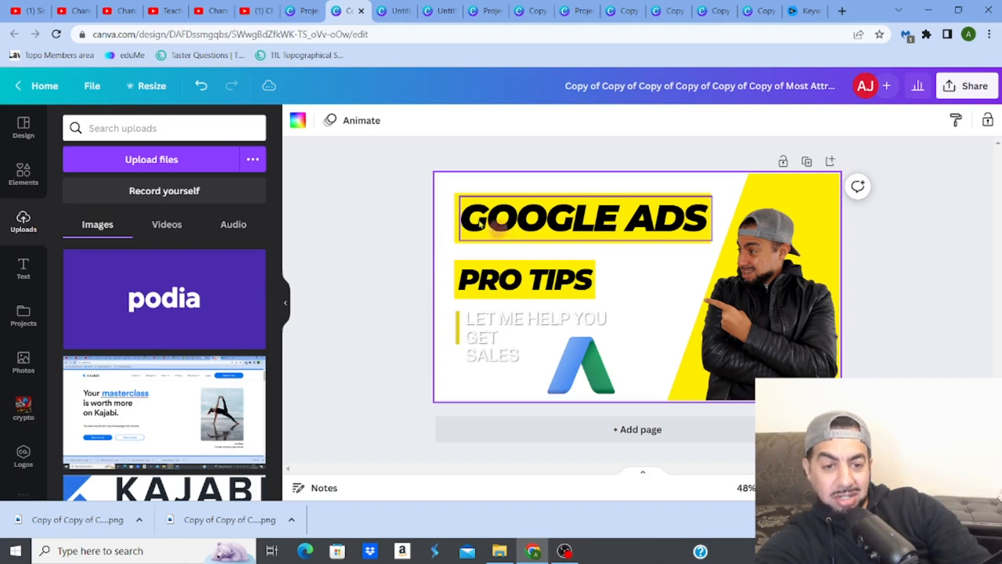
pyautogui.click(203, 89)
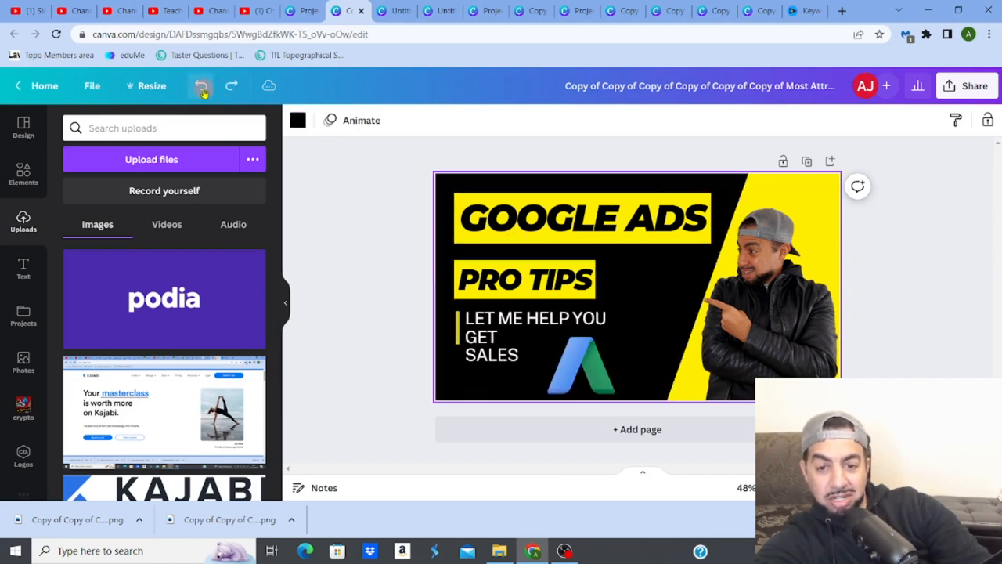
pyautogui.click(203, 89)
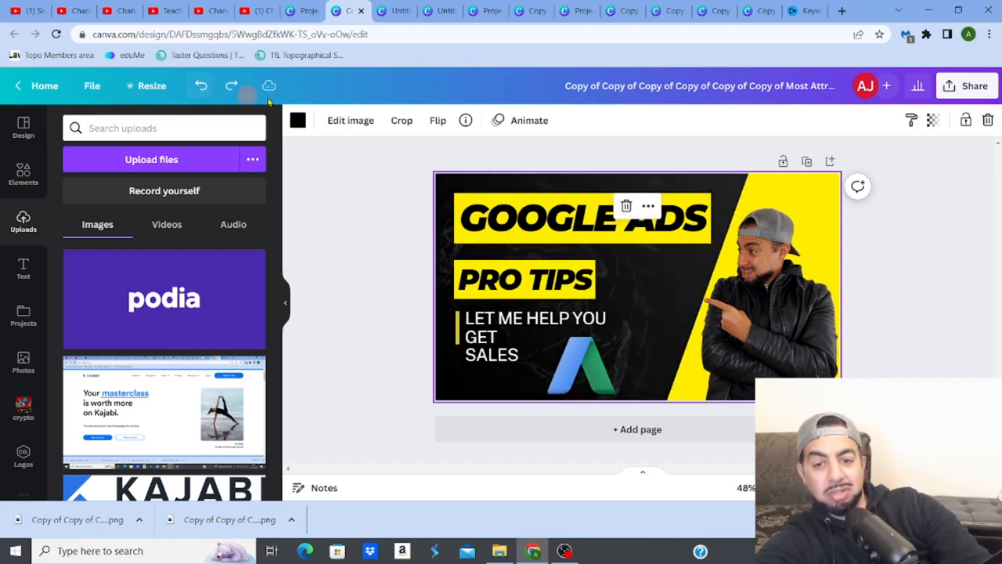
pyautogui.click(968, 254)
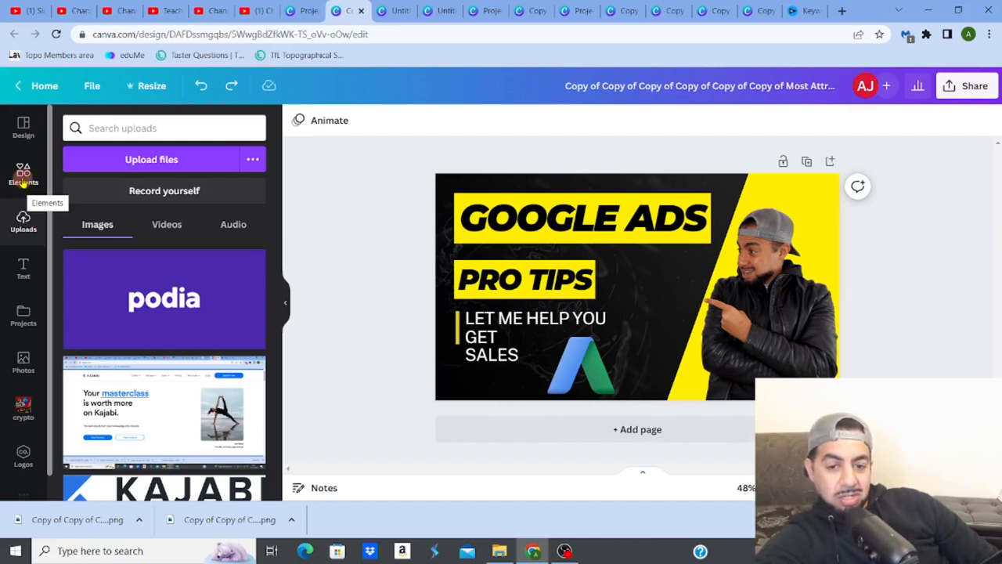
pyautogui.click(24, 180)
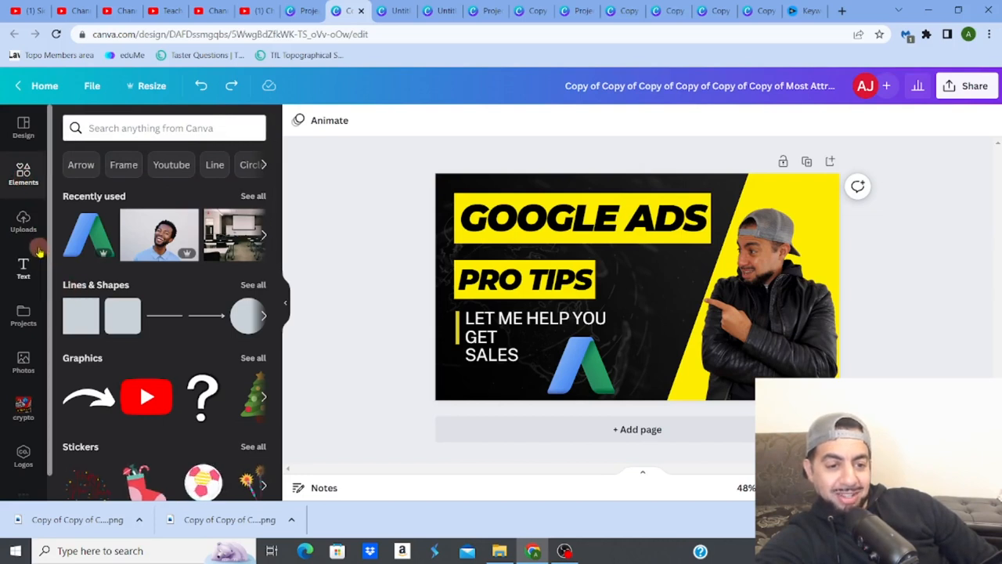
pyautogui.click(24, 129)
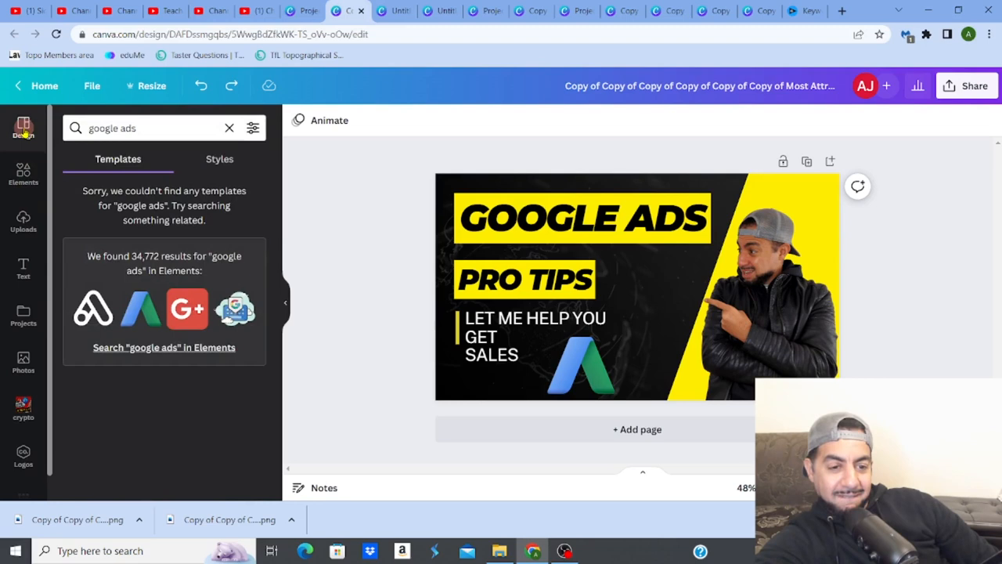
pyautogui.click(33, 178)
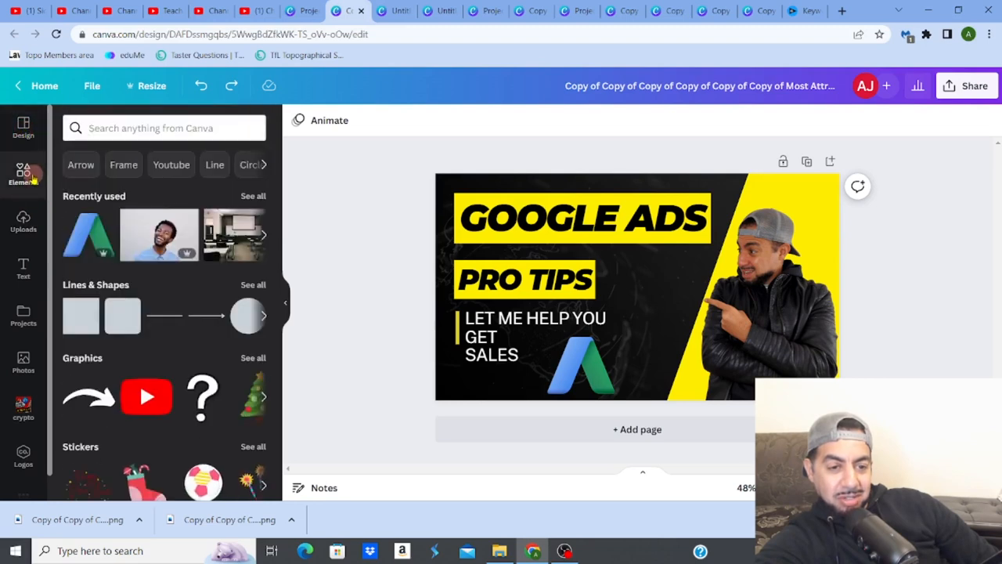
# Search the design templates for "fivver"
pyautogui.click(23, 129)
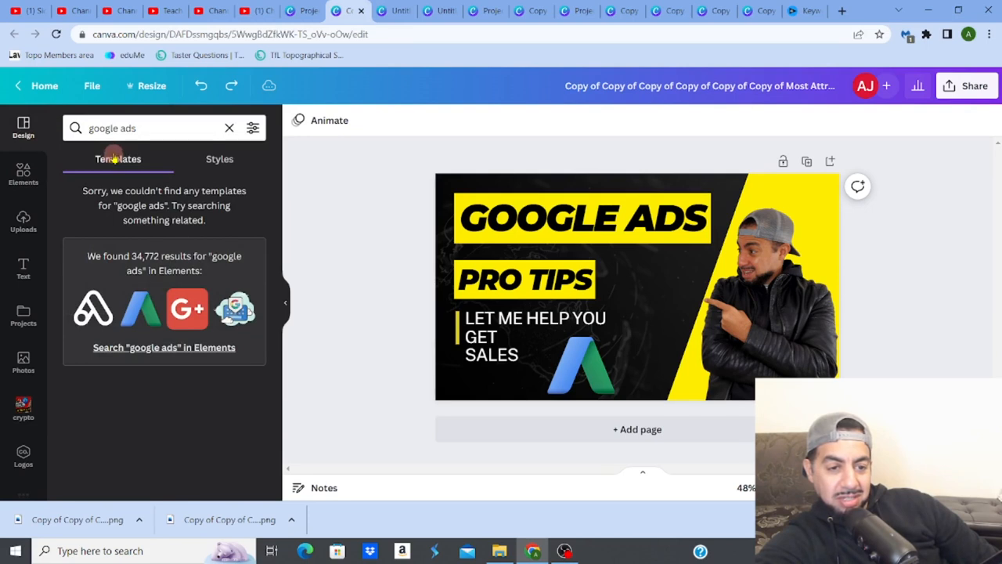
pyautogui.click(136, 127)
pyautogui.moveTo(136, 128); pyautogui.dragTo(76, 128)
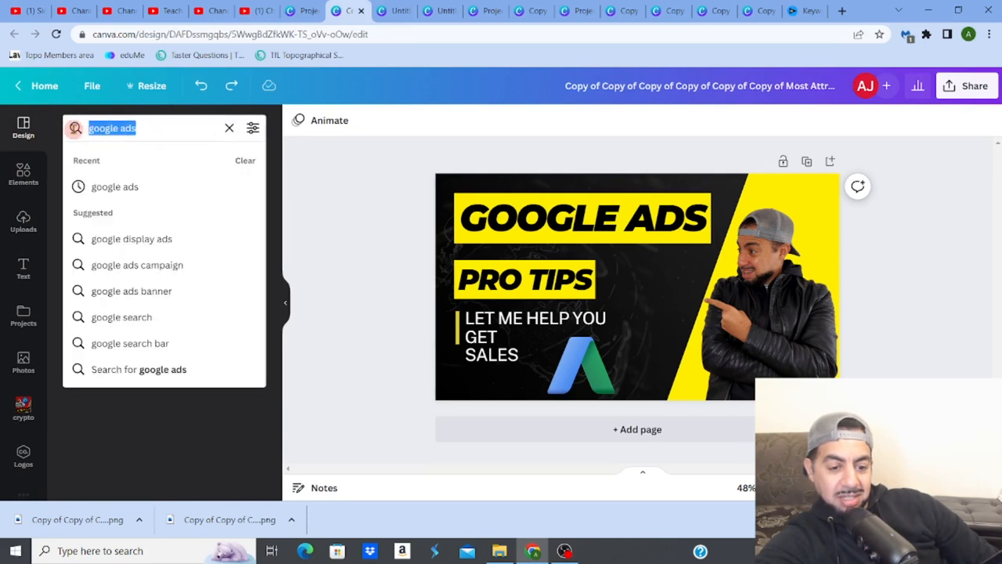
pyautogui.write('fi')
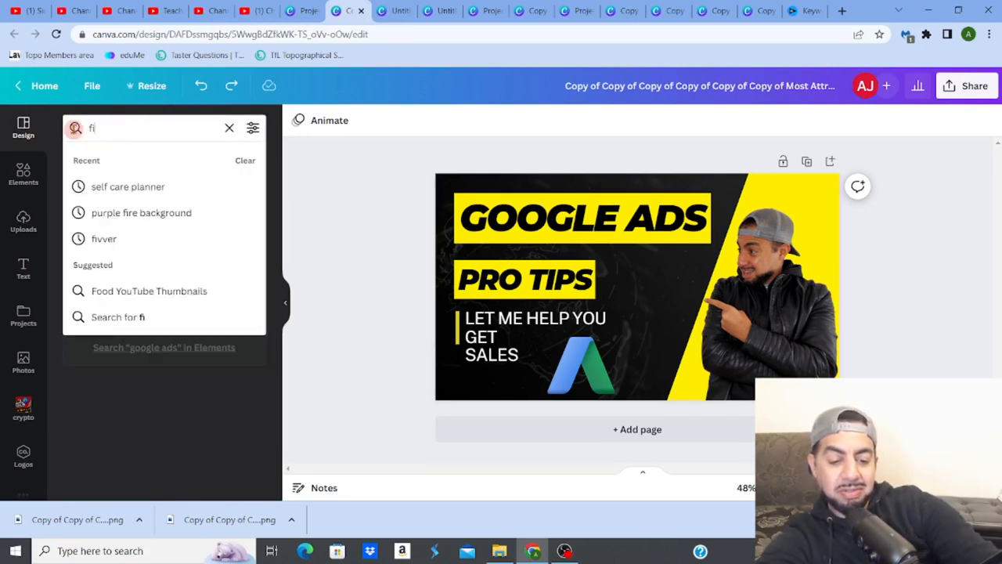
pyautogui.write('vver')
pyautogui.press('Return')
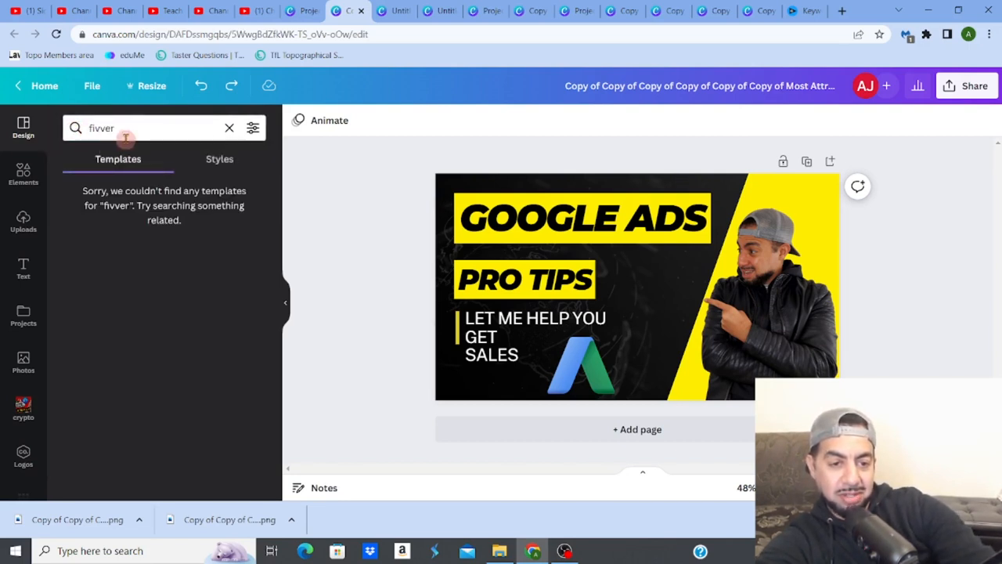
# Search the design templates for "thumbnail" and browse the template designs
pyautogui.moveTo(125, 134); pyautogui.dragTo(74, 129)
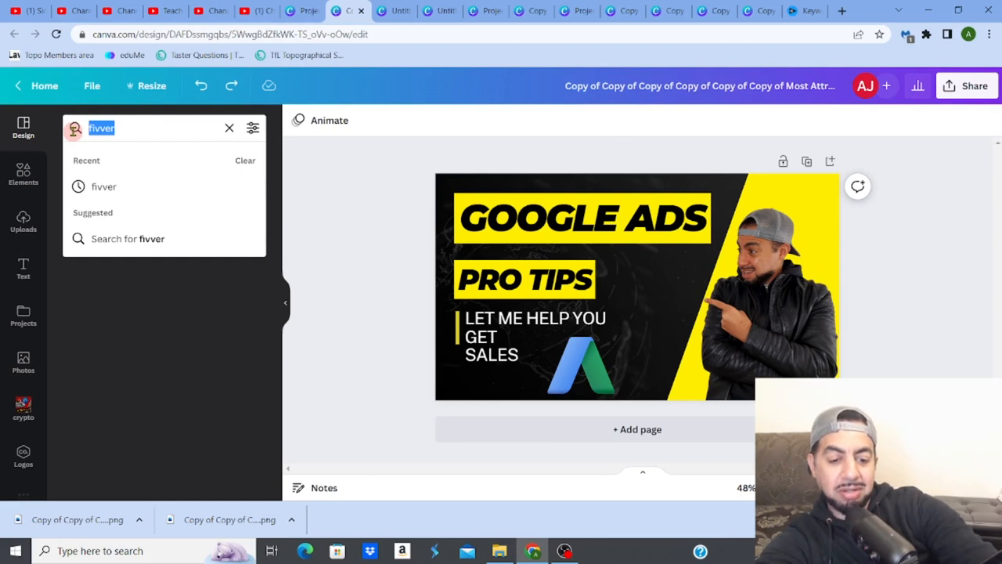
pyautogui.write('thumbnail')
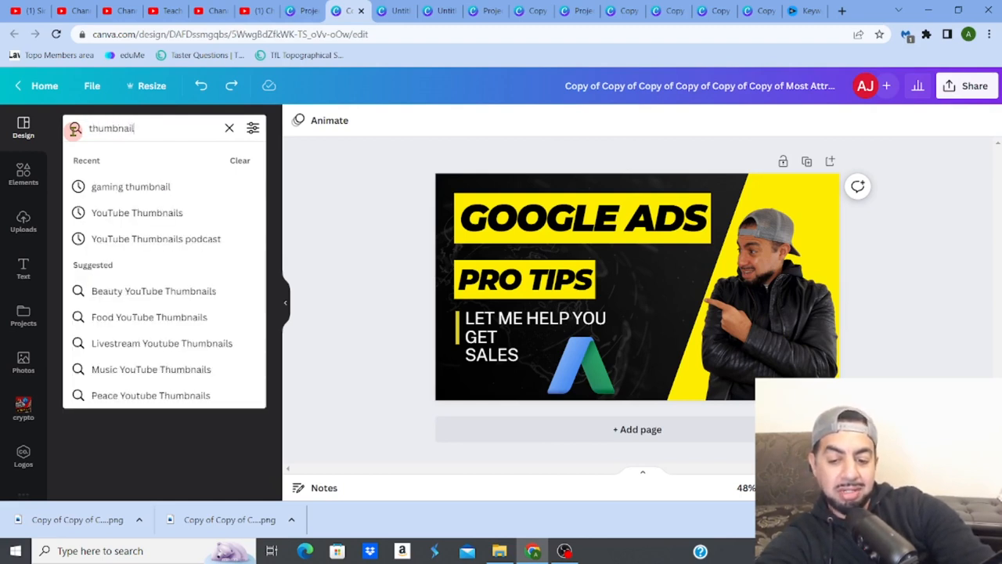
pyautogui.press('Return')
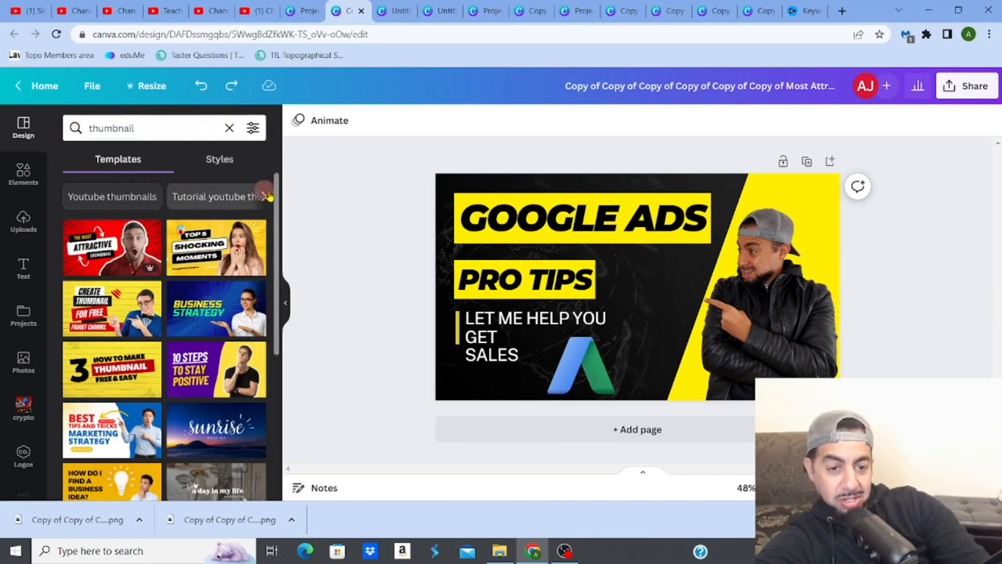
pyautogui.scroll(-2, 276, 200)
pyautogui.scroll(-3, 286, 242)
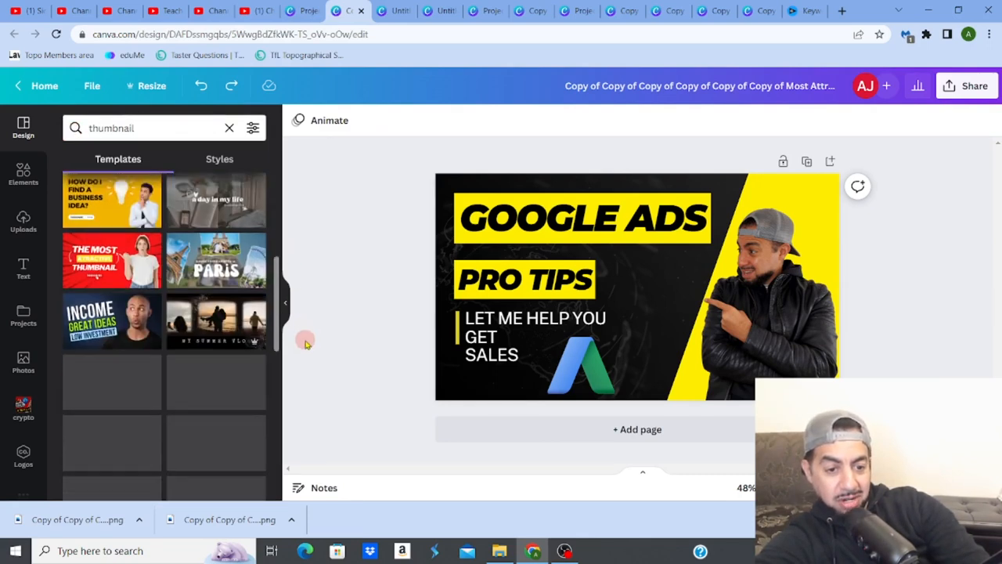
pyautogui.moveTo(278, 308); pyautogui.dragTo(296, 437)
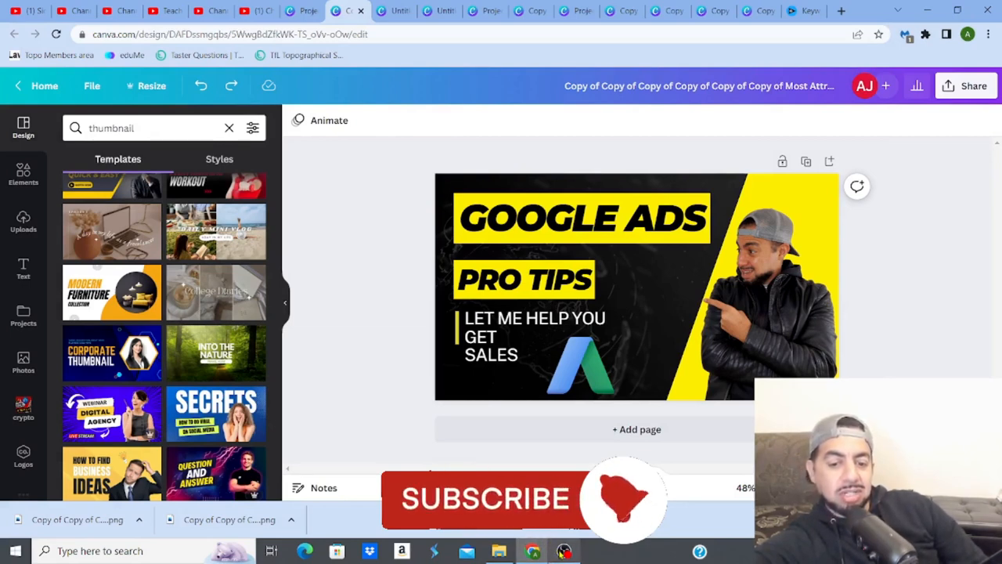
pyautogui.click(562, 553)
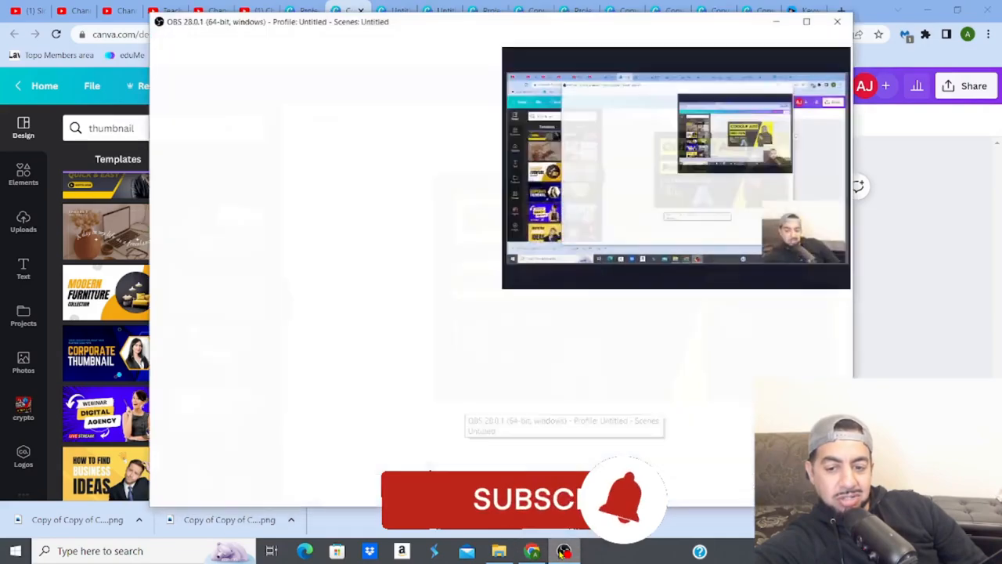
pyautogui.click(562, 553)
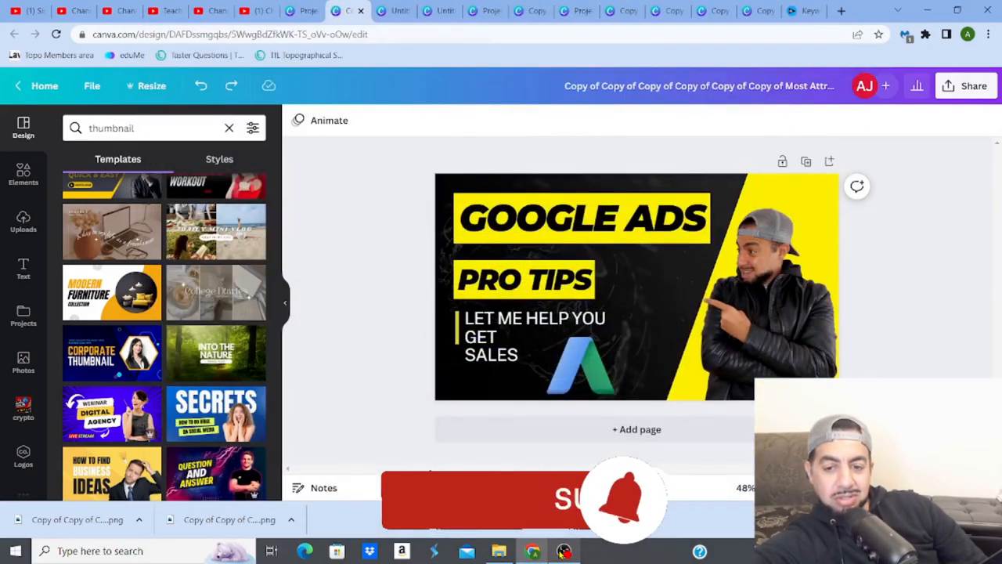